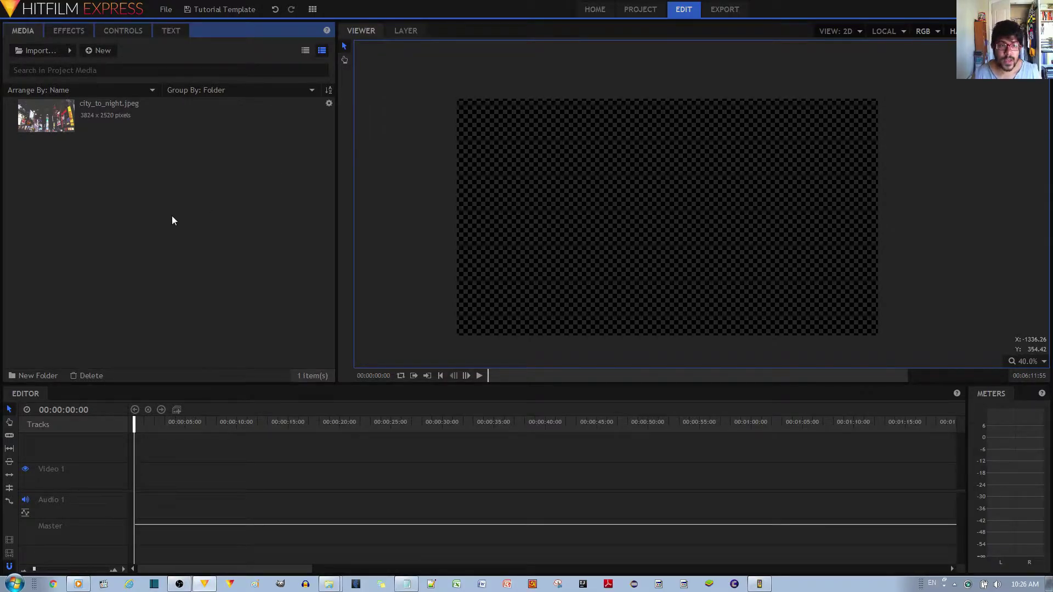
Step: Place city_to_night.jpeg on the Video 1 track and stretch its clip to about 15 seconds
left_click(54, 120)
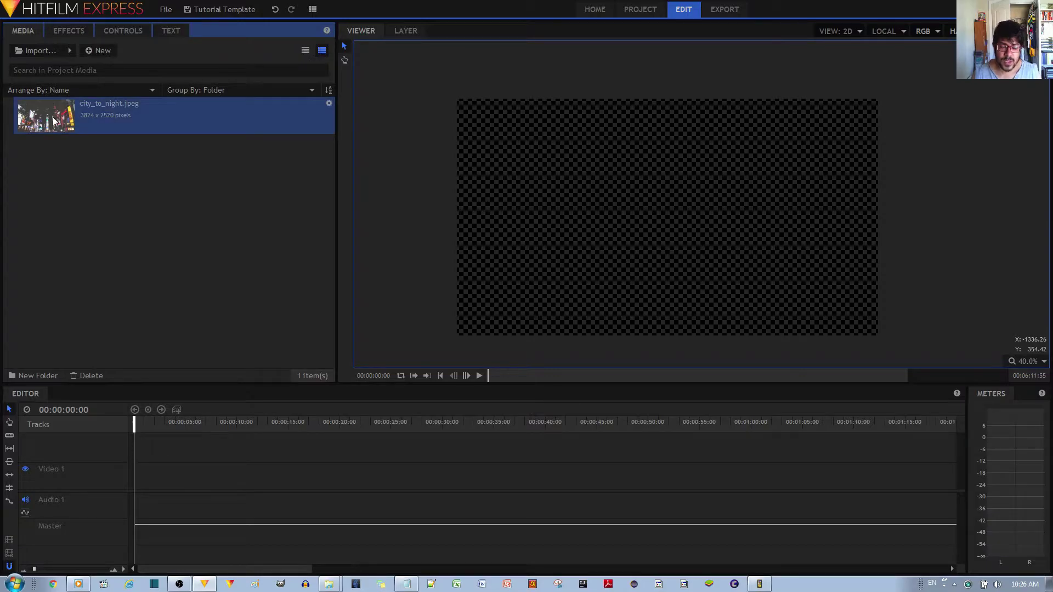
left_click_drag(57, 122, 137, 480)
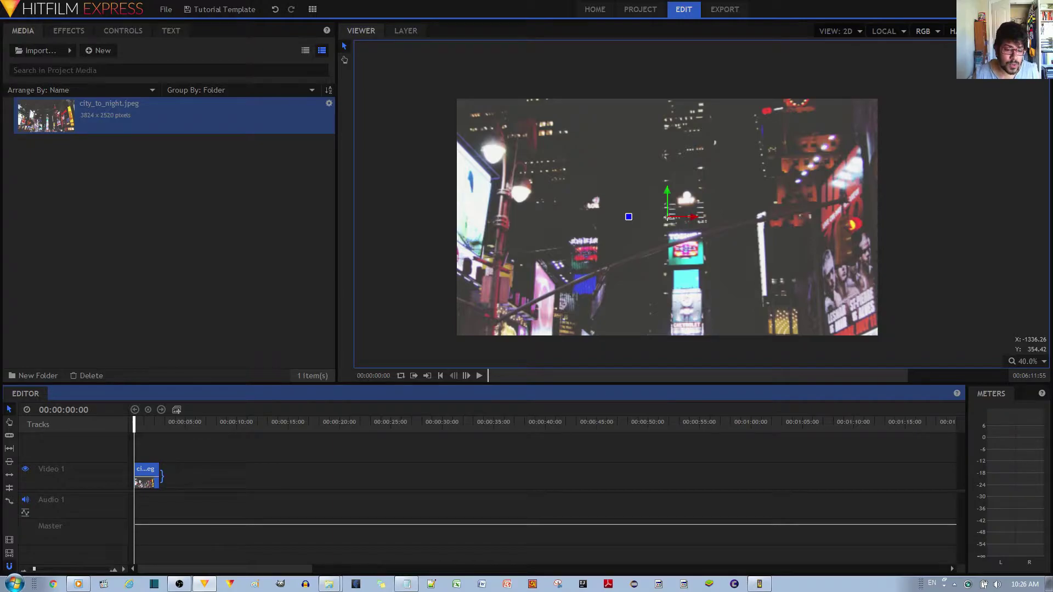
left_click_drag(159, 475, 294, 475)
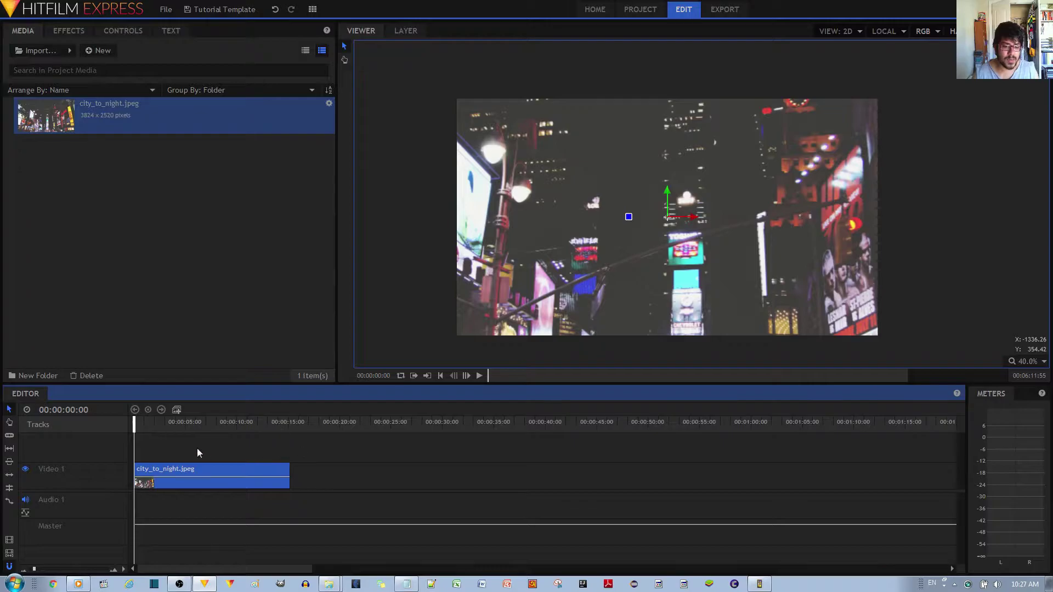
Step: Make a composite shot from the clip using Editor Sequence settings with Move with Clip
left_click(162, 451)
left_click(180, 477)
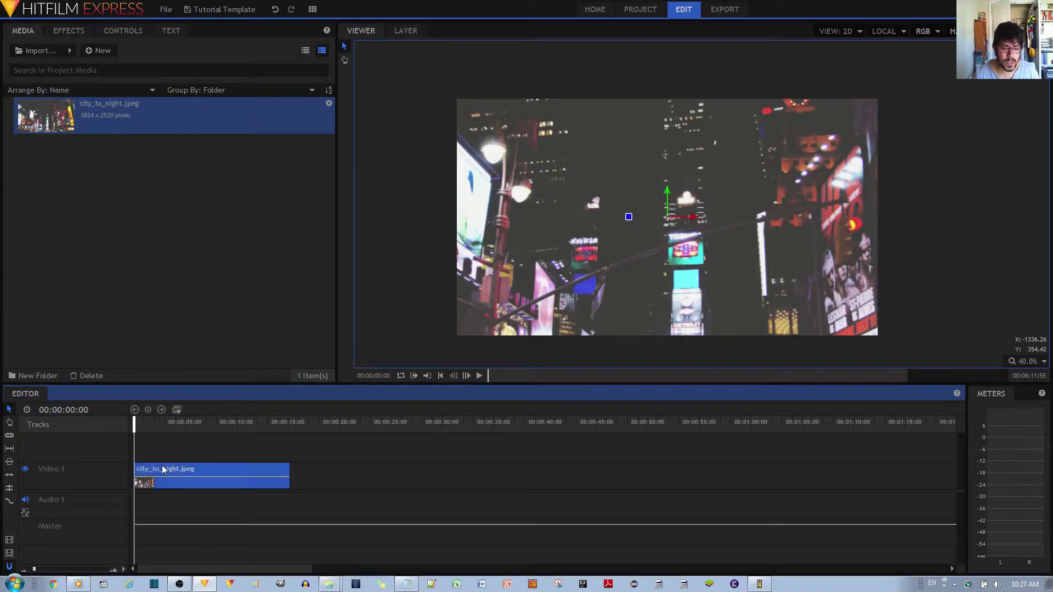
left_click(177, 411)
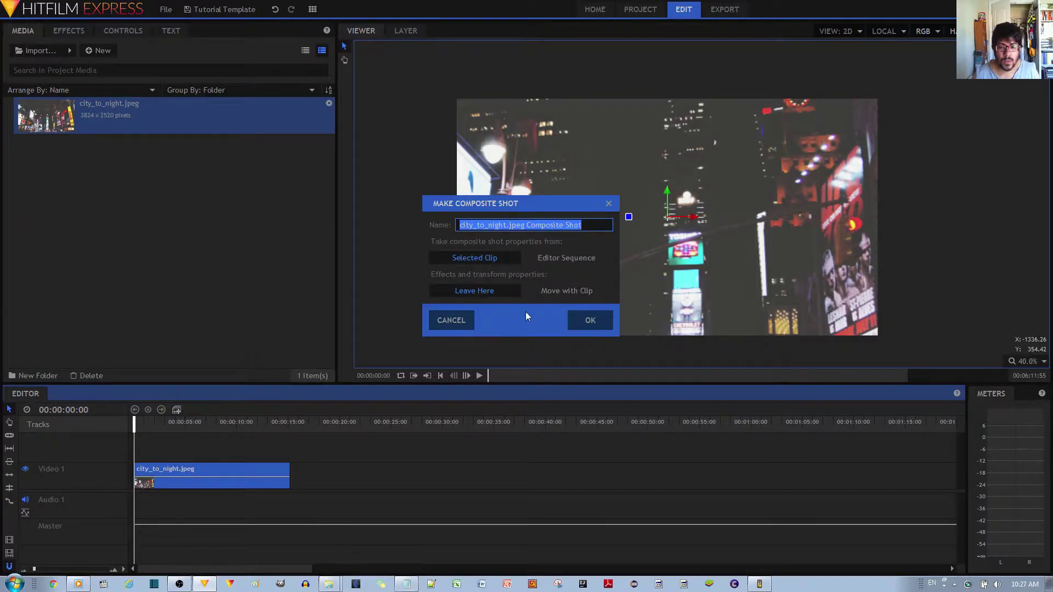
left_click(177, 410)
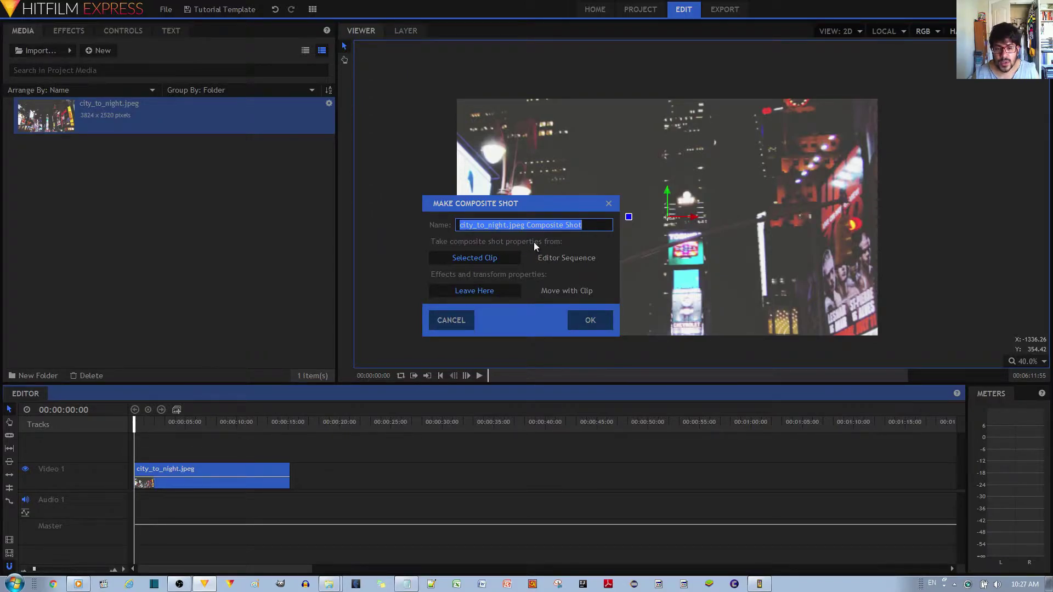
left_click(561, 259)
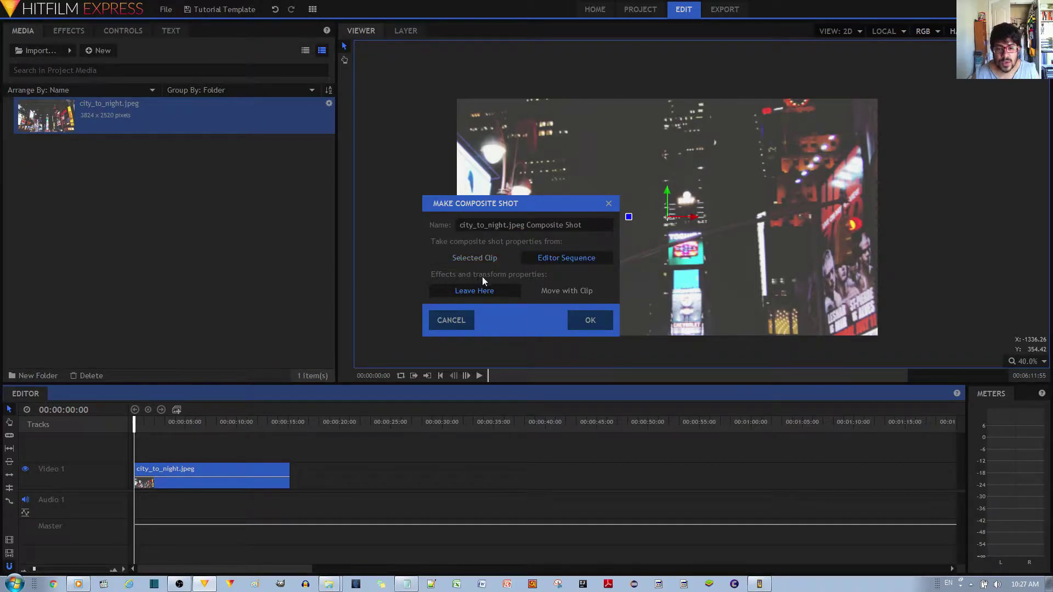
left_click(560, 290)
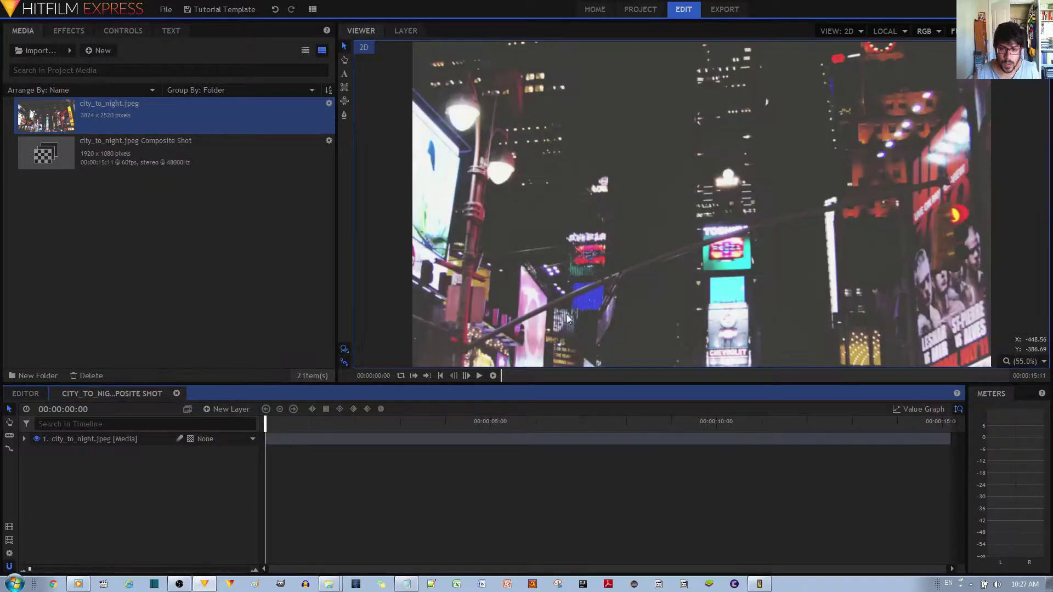
Step: Scroll through the new city_to_night.jpeg Composite Shot timeline to check its single image layer
scroll(588, 260, "down", 1)
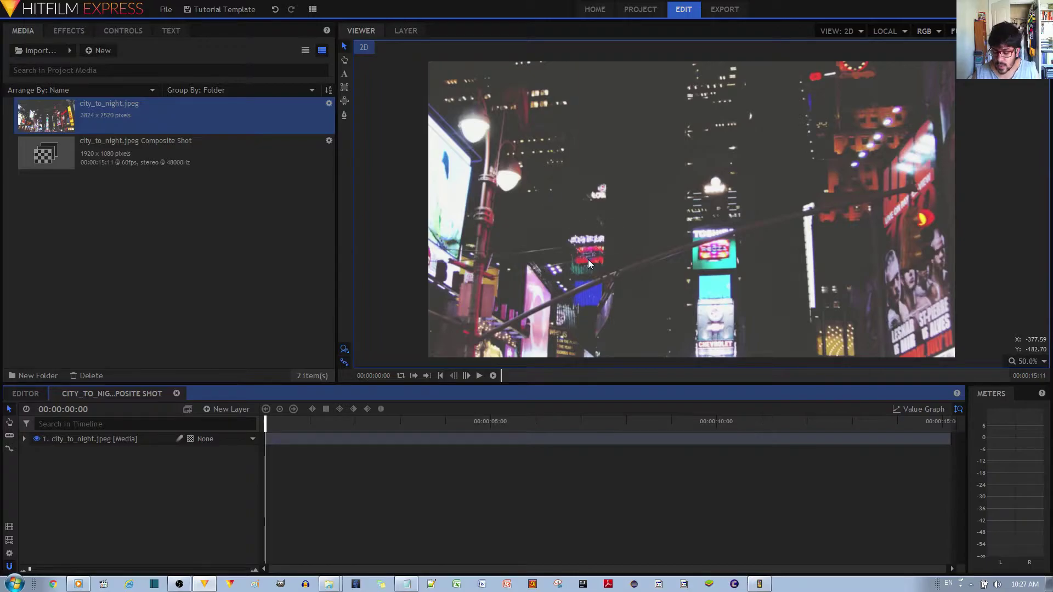
scroll(584, 245, "down", 1)
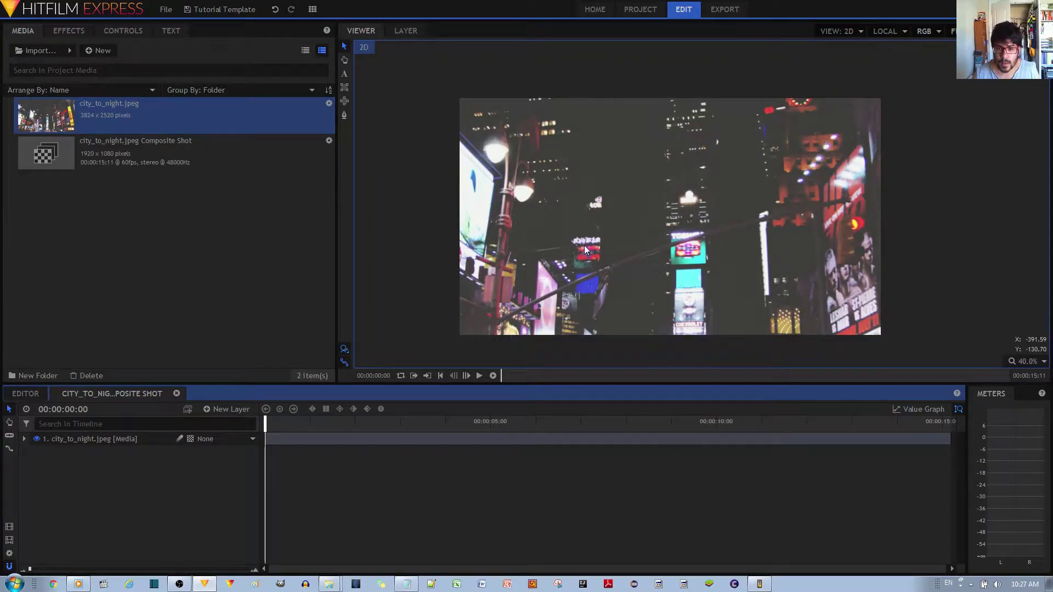
scroll(580, 246, "up", 1)
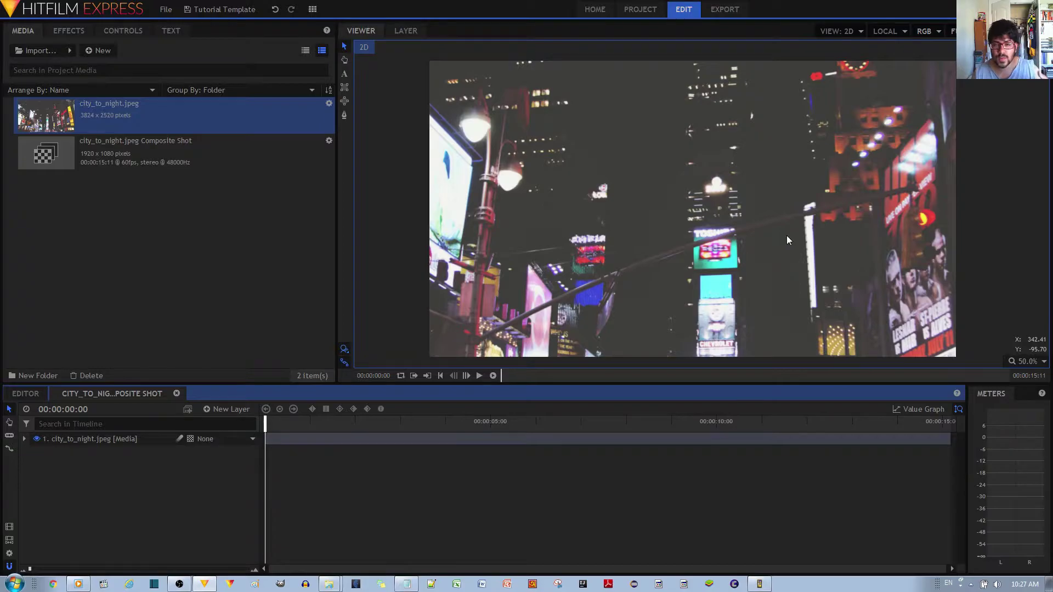
Step: Expand the image layer's Transform properties and try a Scale of 70%
left_click(25, 440)
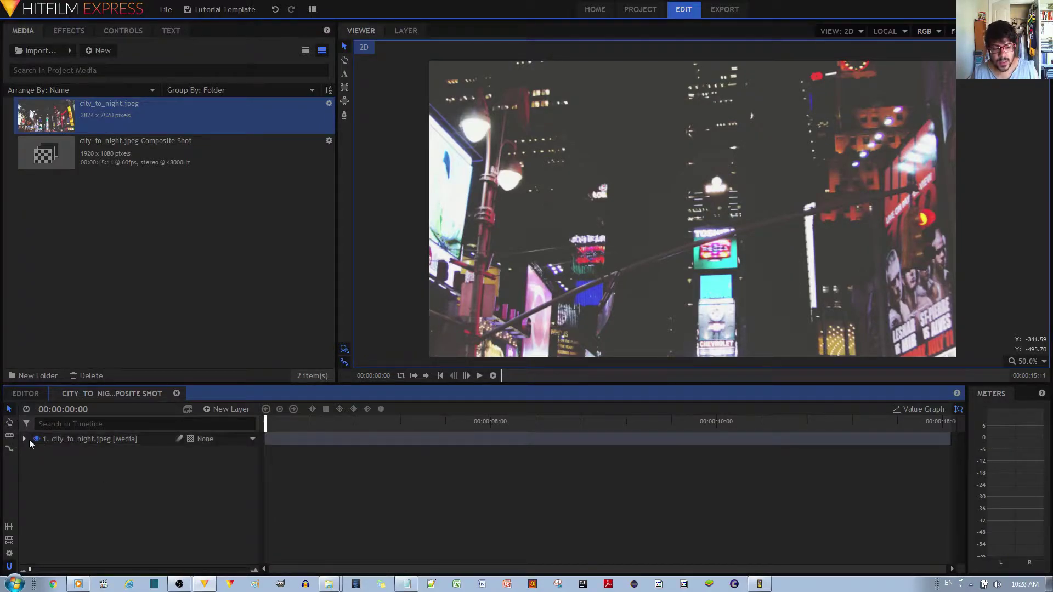
left_click(24, 439)
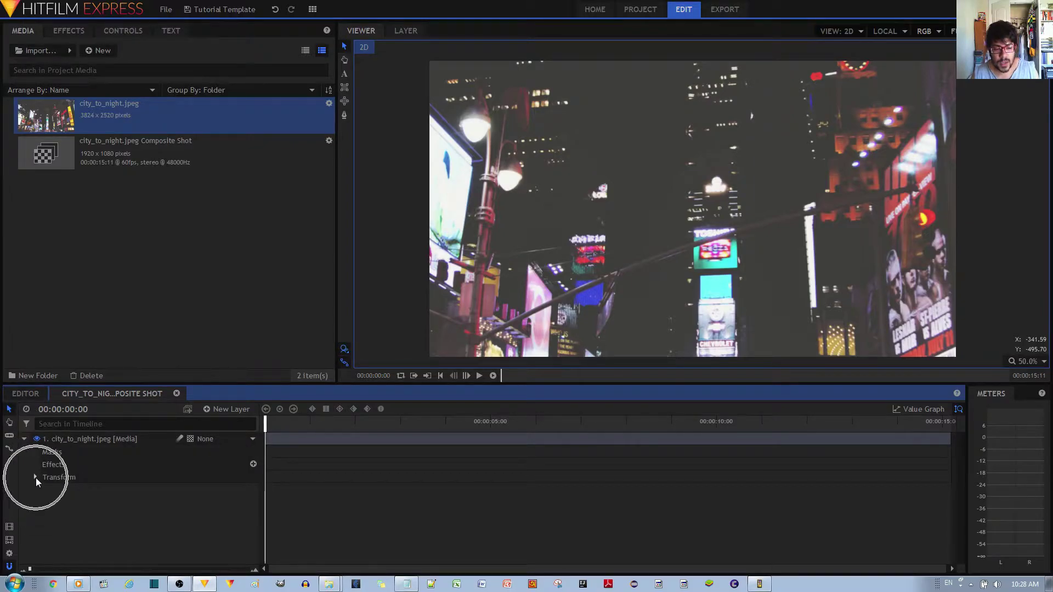
left_click(35, 479)
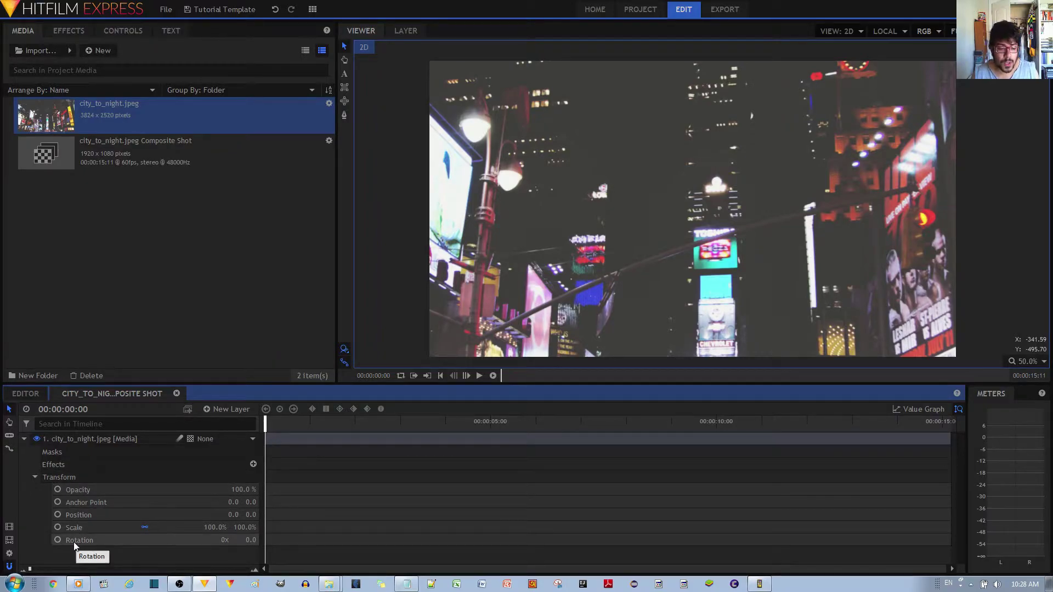
left_click(217, 528)
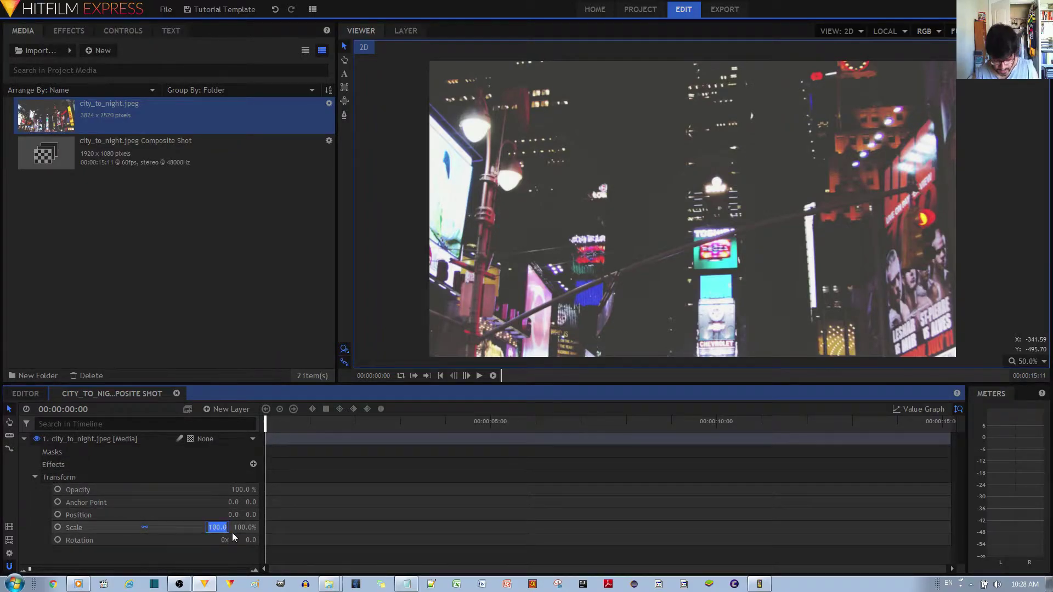
type("70")
key("Return")
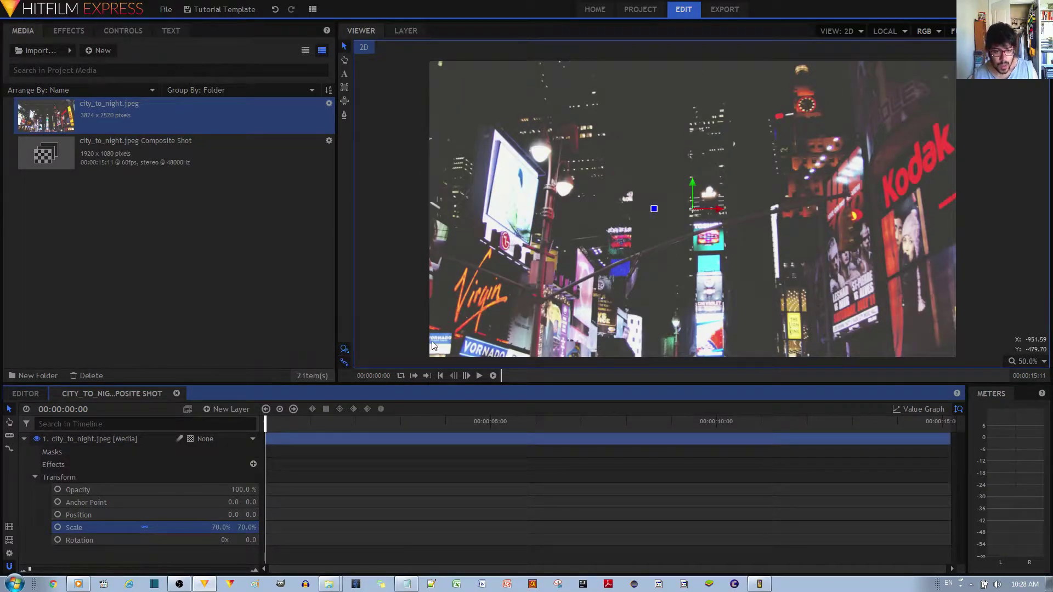
Step: Adjust the layer's Scale to 50%, then settle on 51% so the whole scene fits
scroll(460, 225, "down", 2)
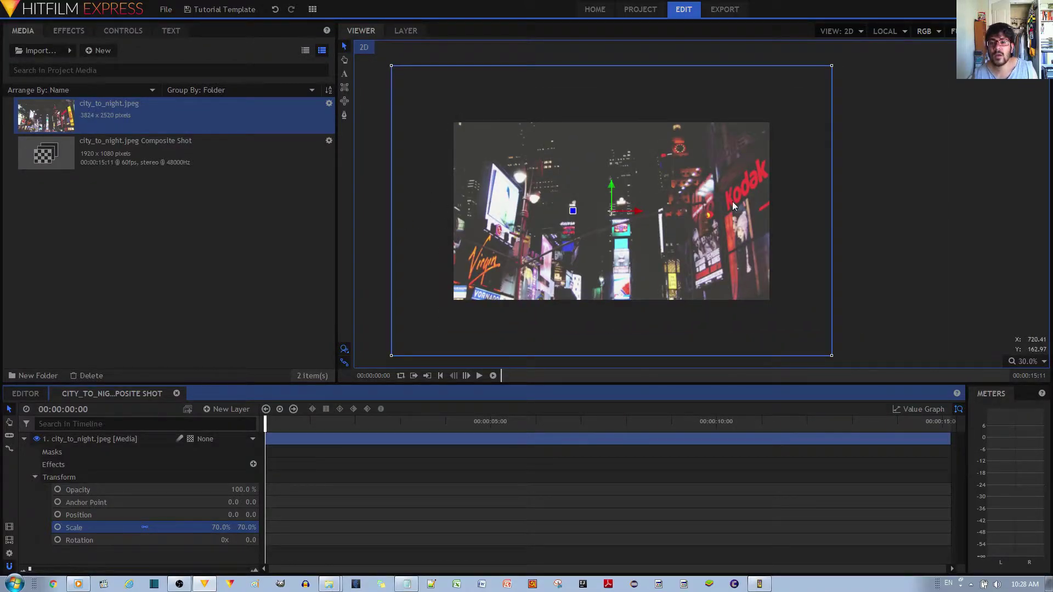
left_click(220, 528)
type("50")
key("Return")
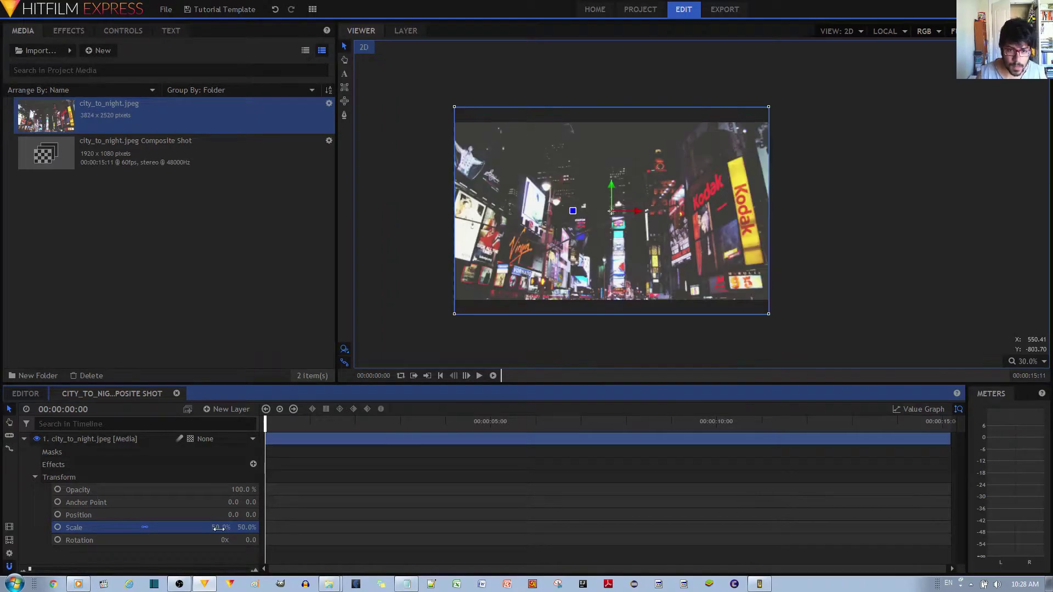
left_click(219, 528)
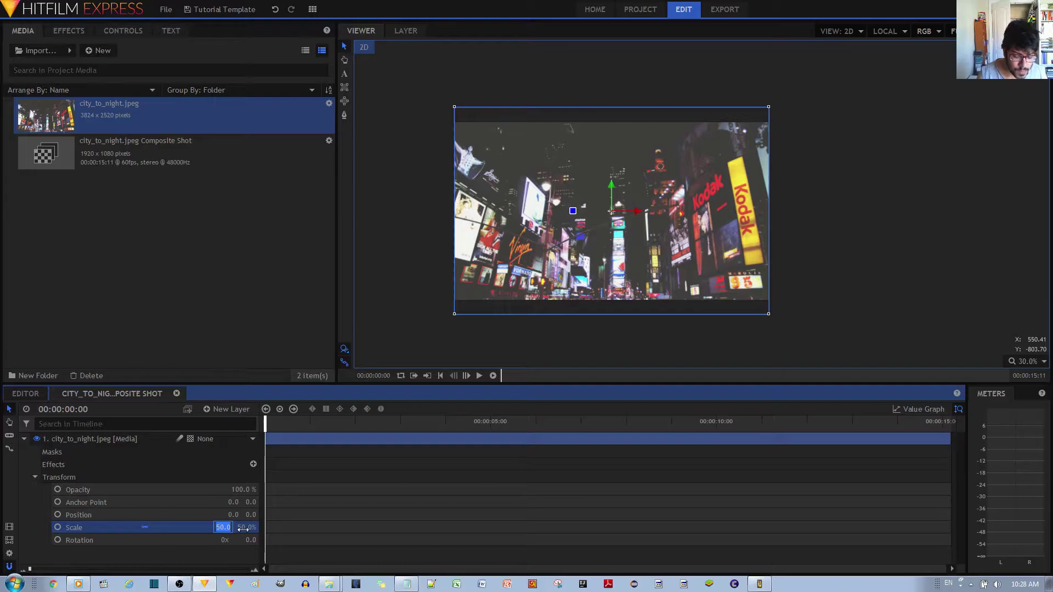
type("51")
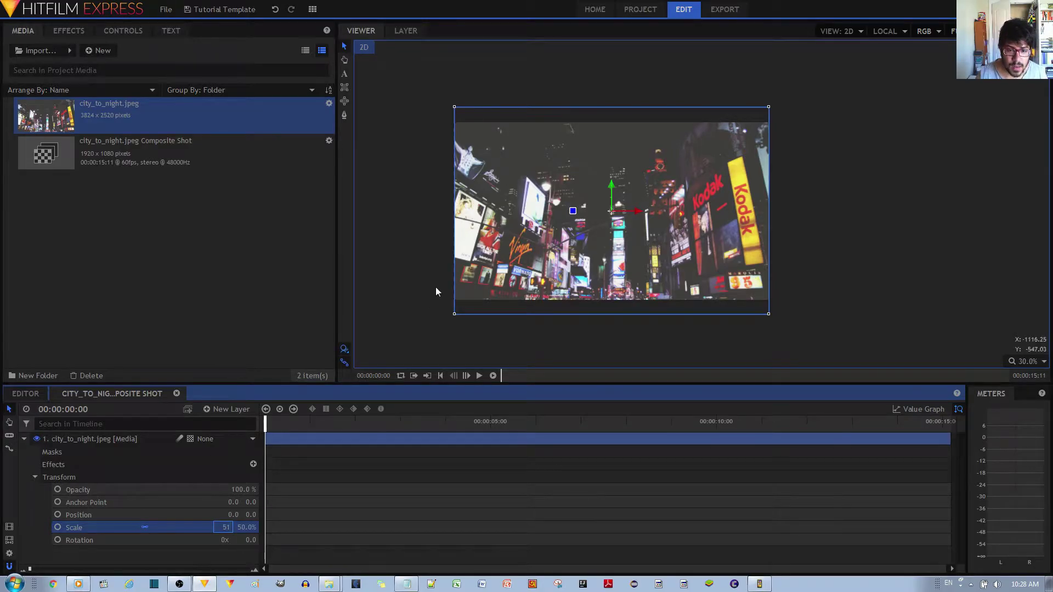
scroll(433, 293, "up", 1)
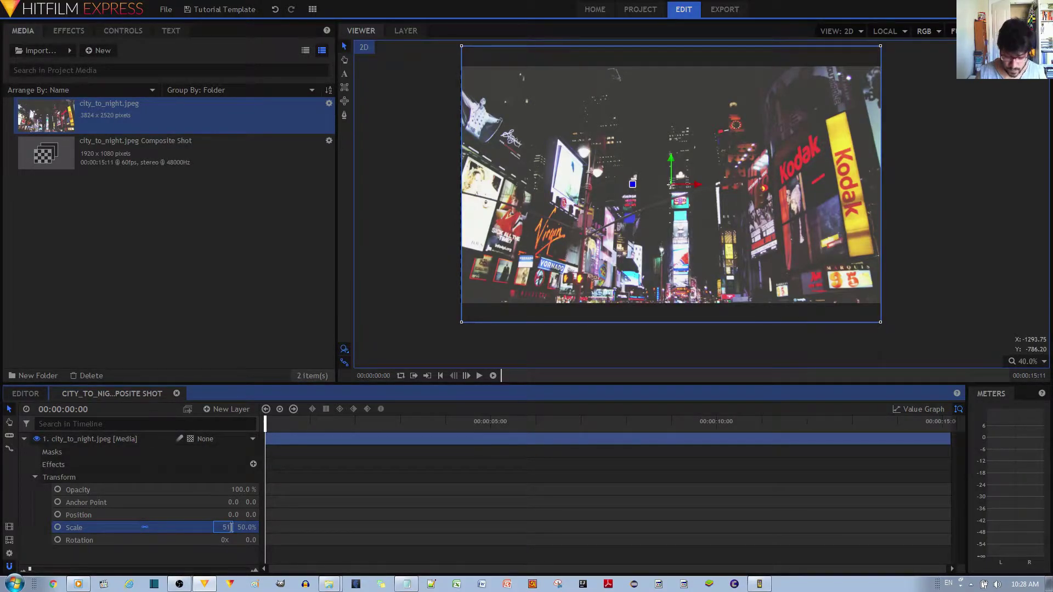
key("Return")
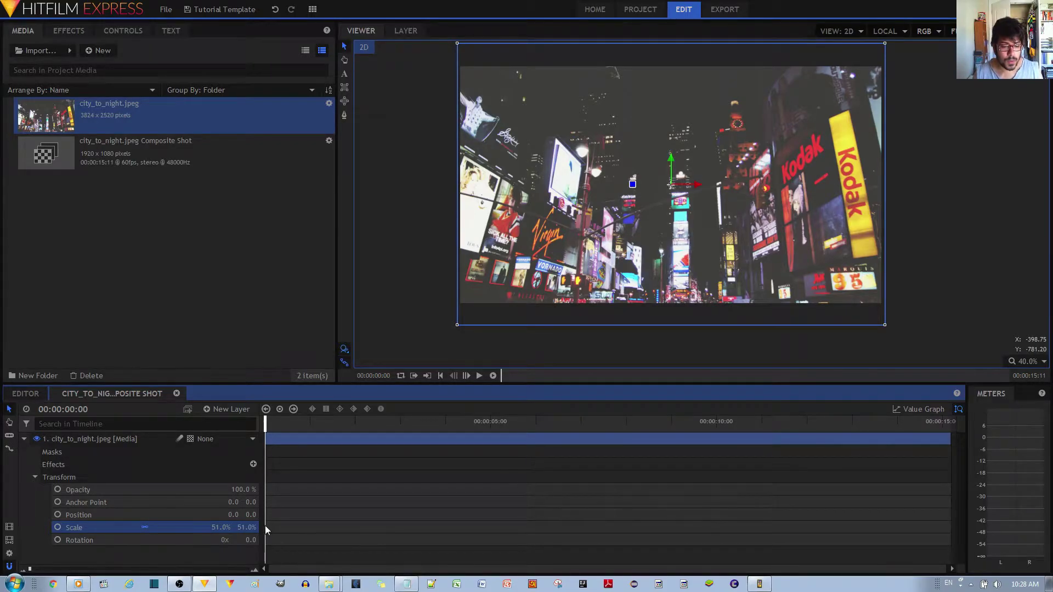
Step: Keyframe Scale at 51% on frame 0 and 100% at 00:00:05:00, then return to the start
left_click(57, 527)
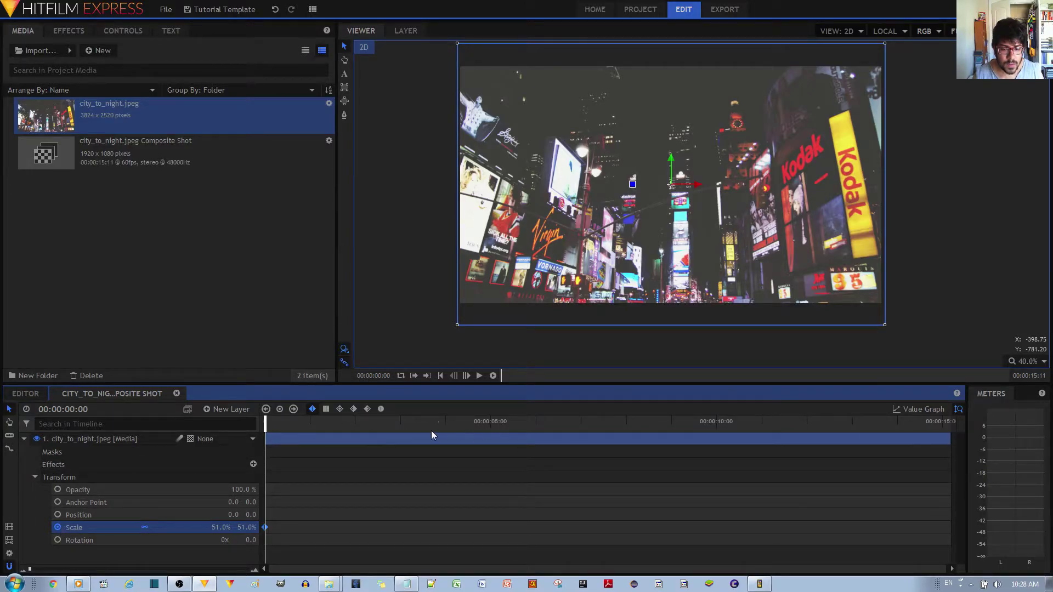
left_click(486, 431)
left_click(491, 427)
left_click(222, 528)
key("Return")
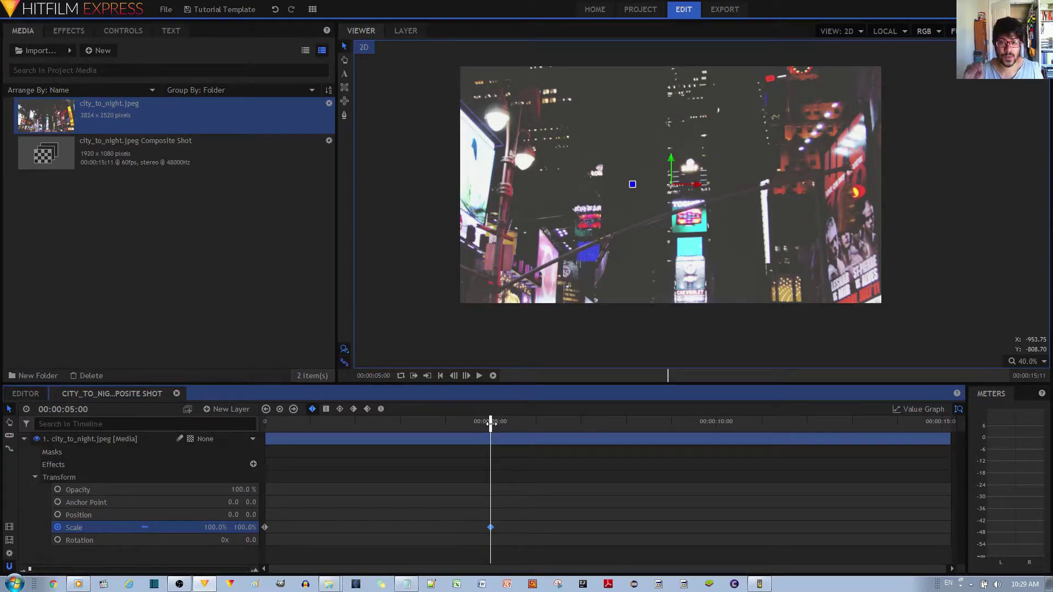
left_click_drag(491, 422, 266, 422)
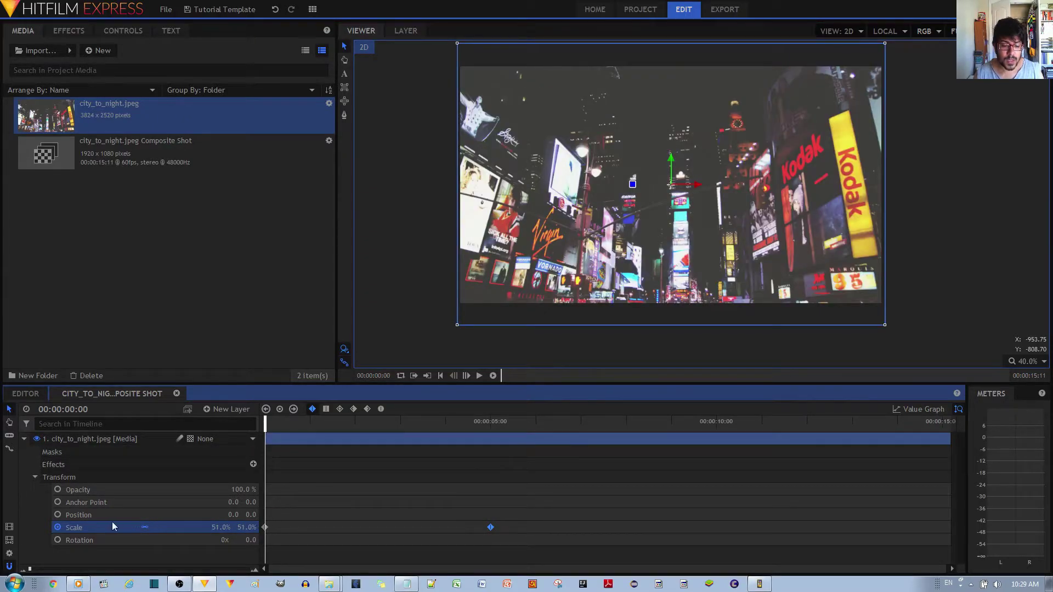
Step: Keyframe Position at frame 0, then at 5 seconds move the image to -930, -105 framing the Kodak sign
left_click(57, 515)
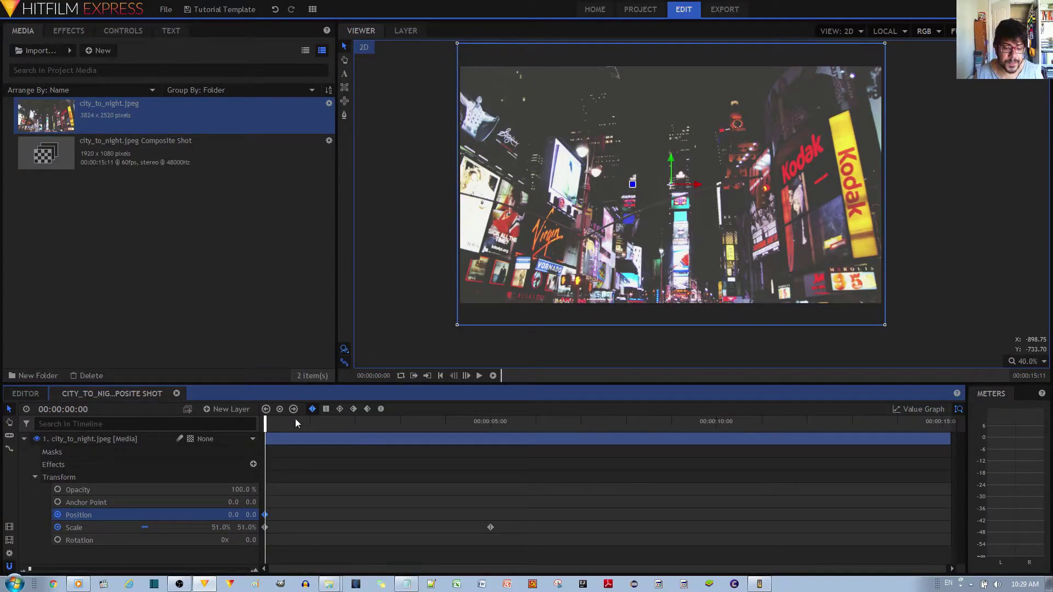
left_click_drag(267, 428, 490, 435)
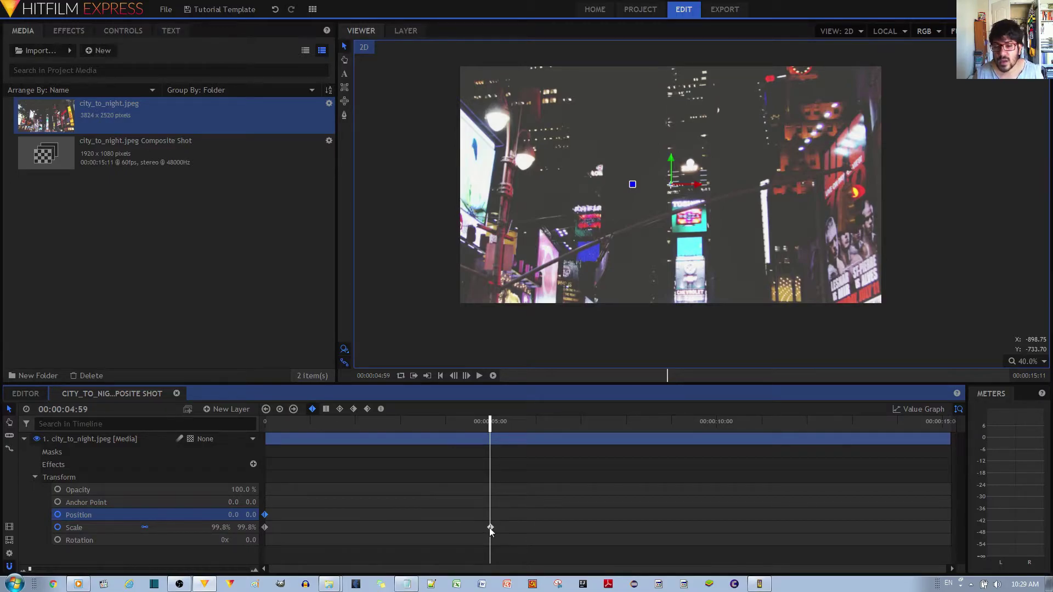
mouse_move(491, 425)
left_mouse_down()
mouse_move(547, 428)
mouse_move(492, 428)
left_mouse_up()
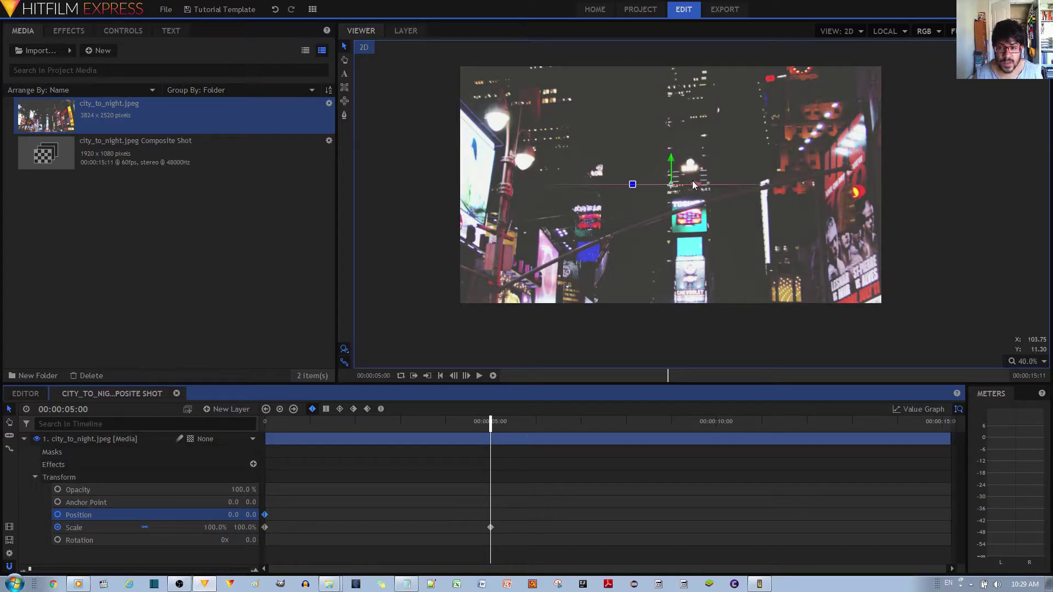
left_click_drag(693, 184, 522, 199)
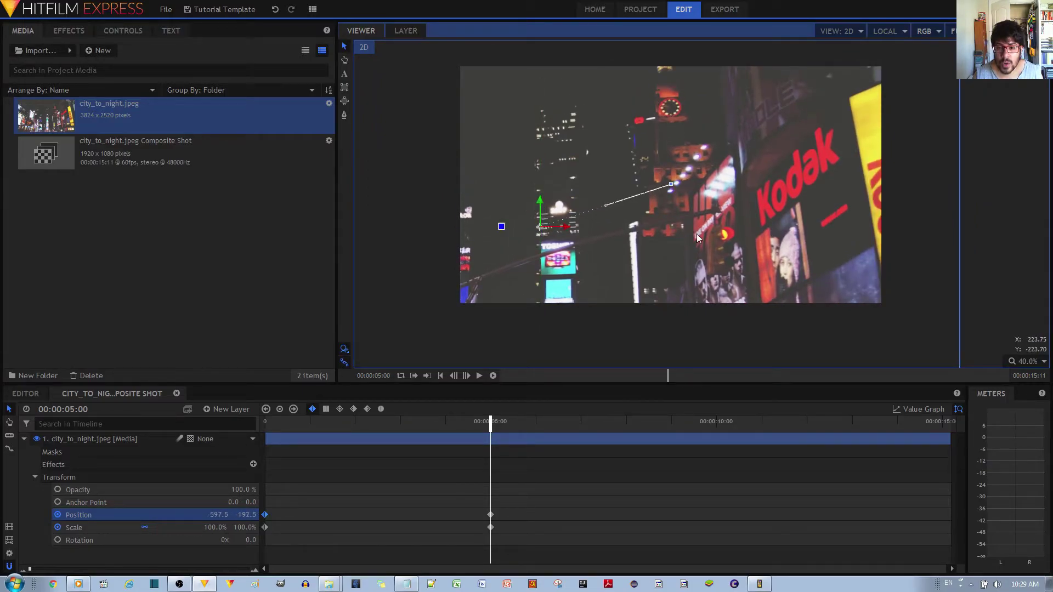
left_click_drag(565, 226, 467, 182)
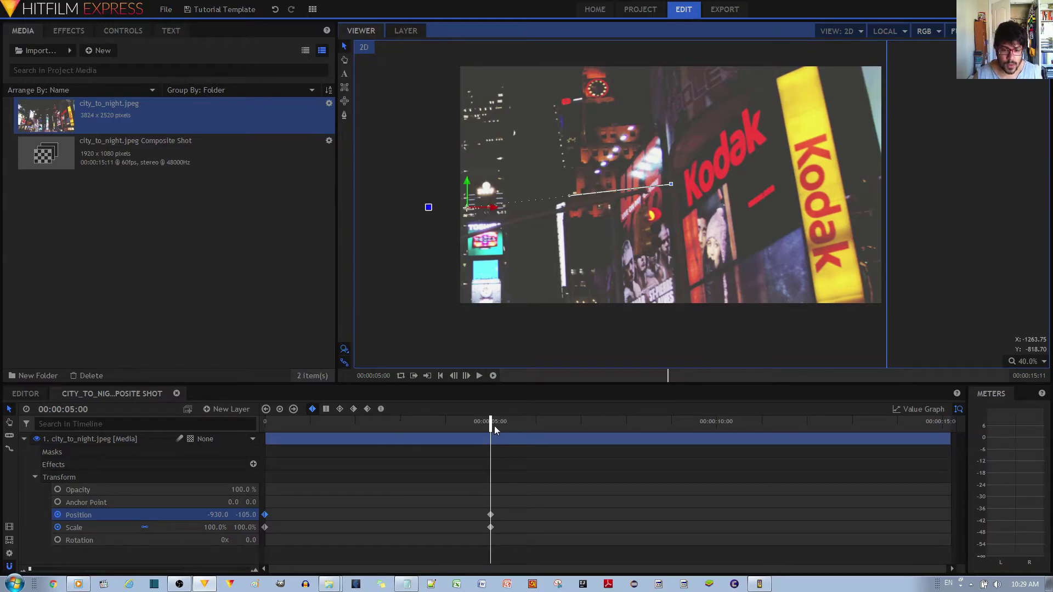
Step: Play back the Kodak zoom from the start, then set the playhead to 00:00:06:00
left_click_drag(495, 425, 265, 441)
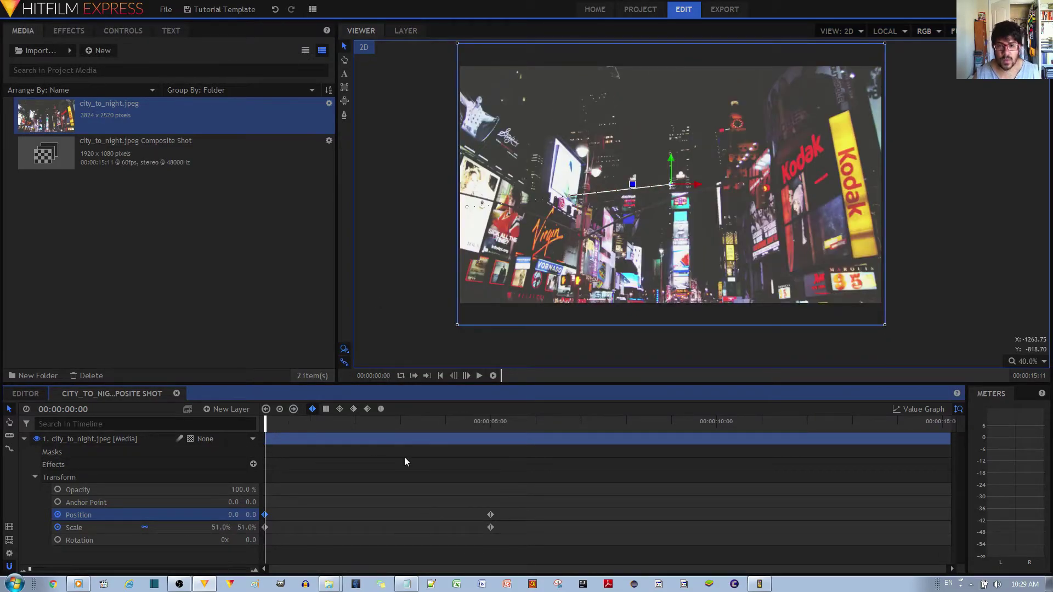
key("space")
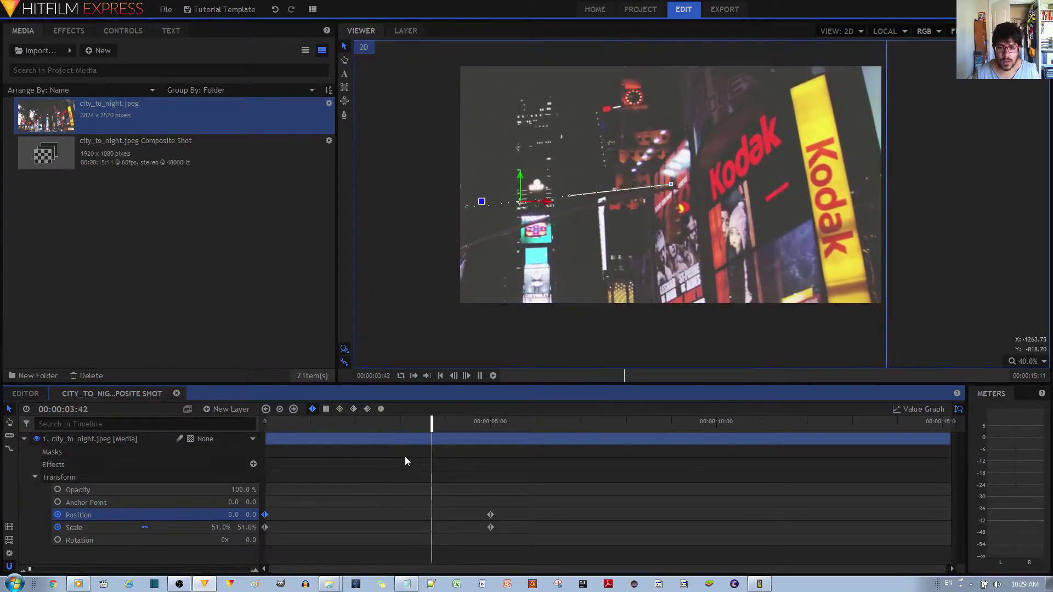
key("space")
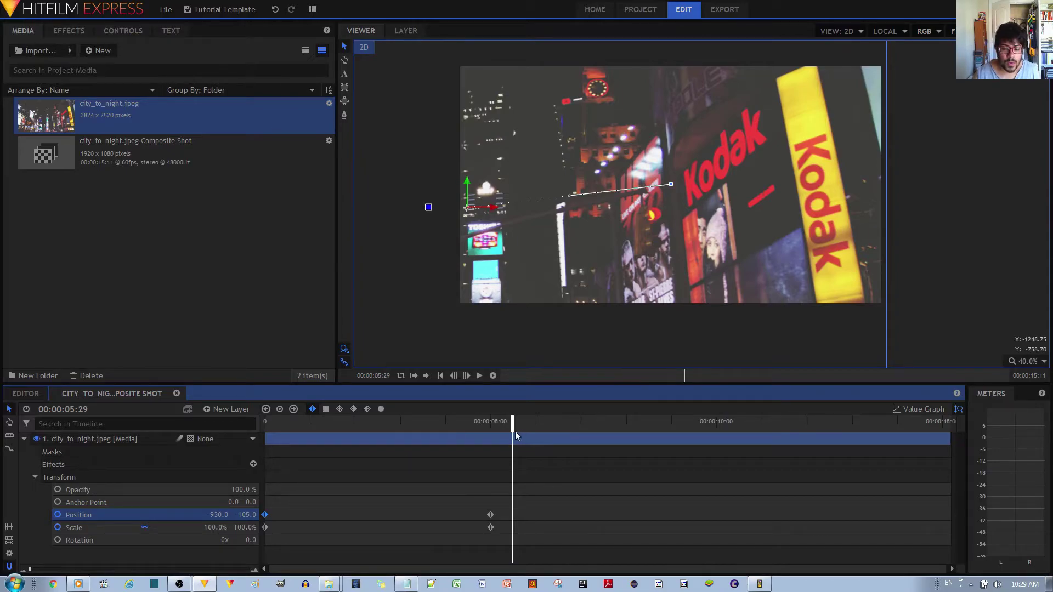
left_click_drag(512, 429, 536, 430)
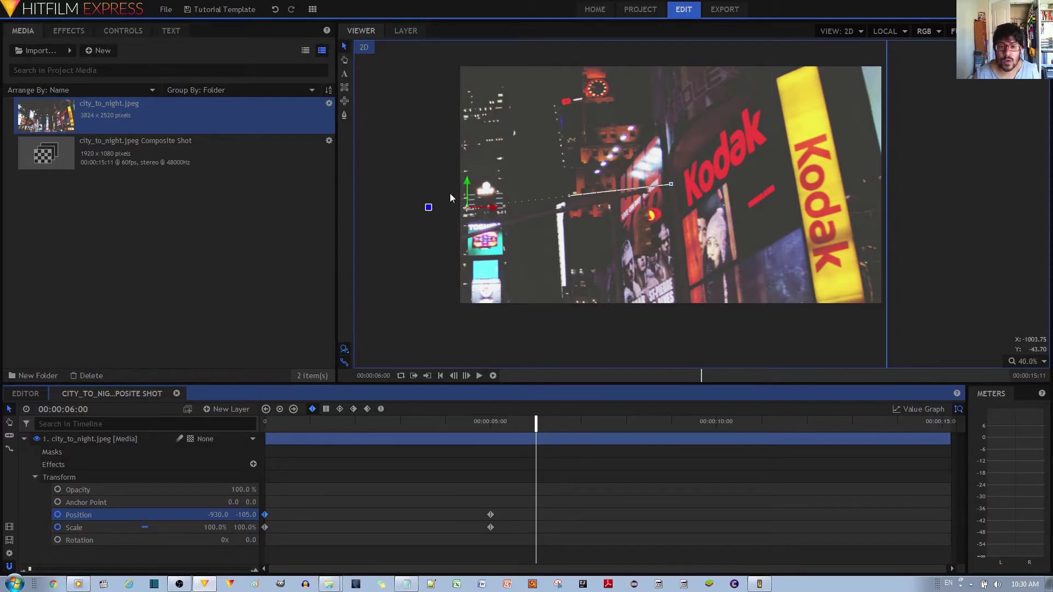
Step: At 6 seconds, drag the image to add a Position keyframe panning away from Kodak
left_click_drag(467, 181, 675, 300)
scroll(626, 214, "down", 1)
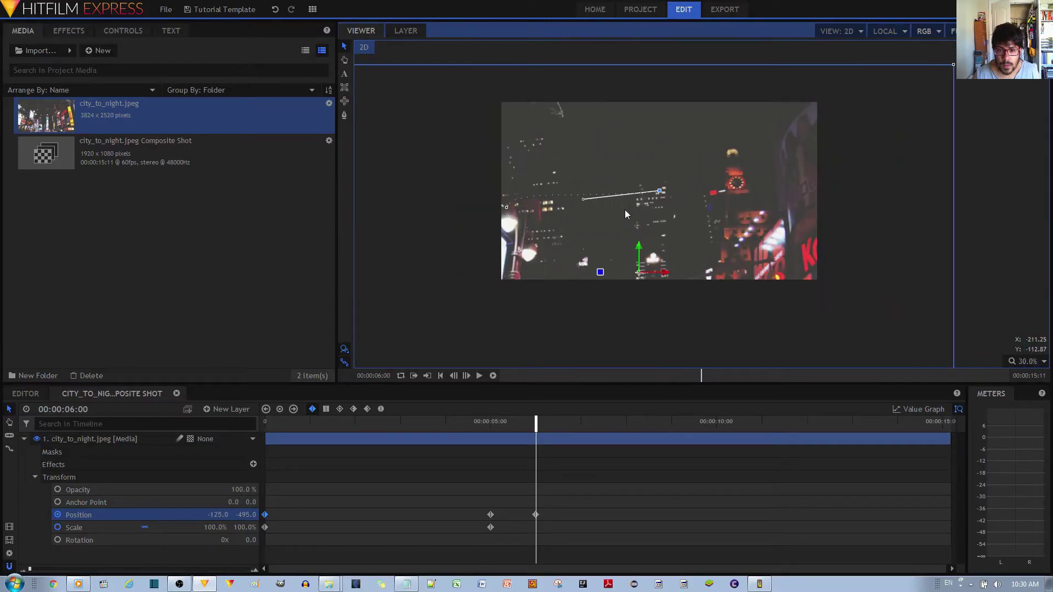
scroll(644, 246, "down", 1)
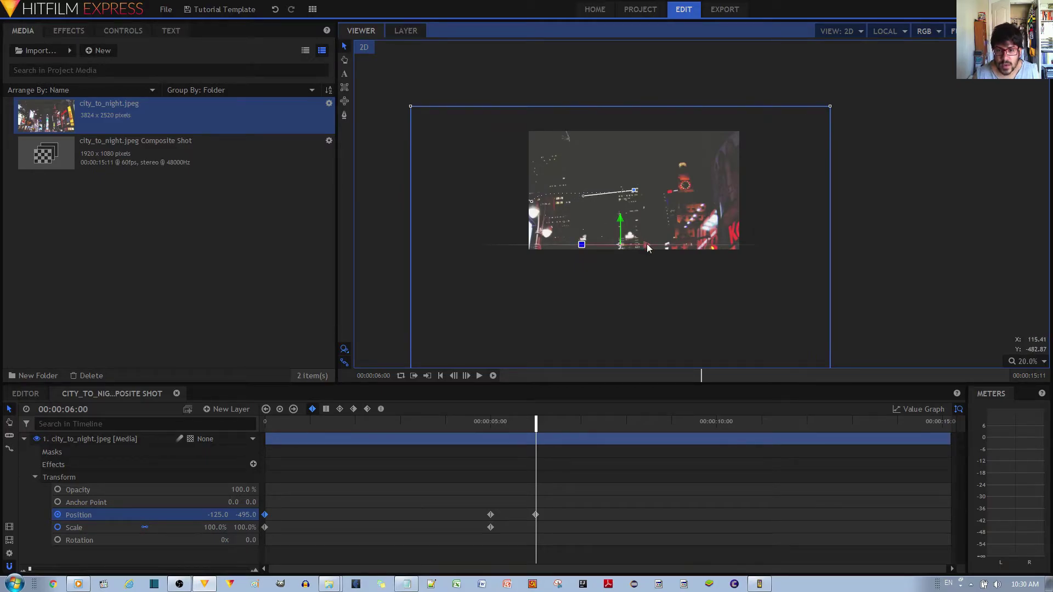
left_click_drag(646, 243, 663, 244)
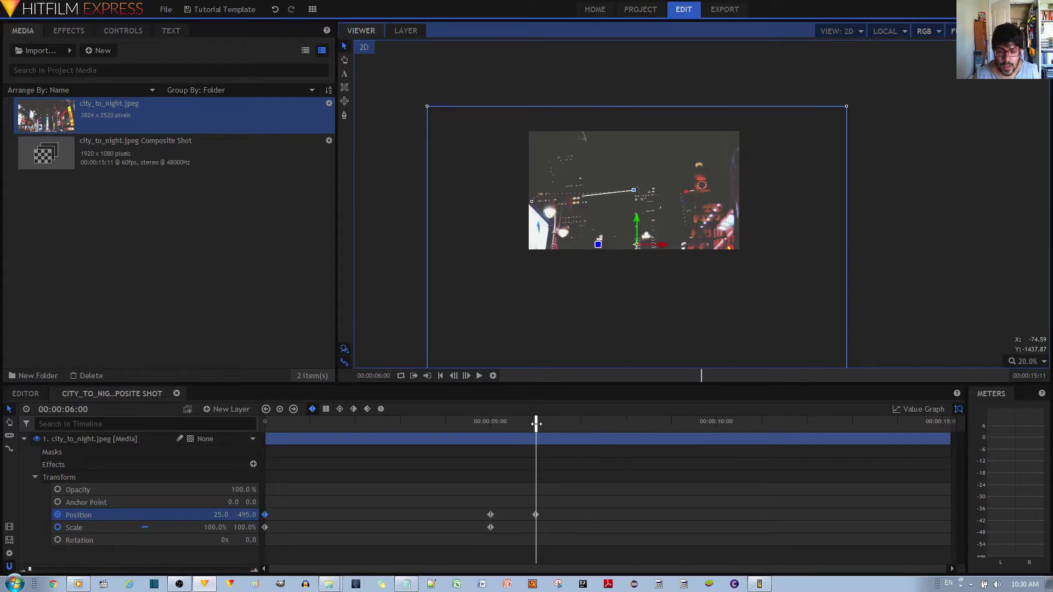
Step: At 7 seconds, move the image to 775, 355 to frame the Virgin sign, then play from 5 seconds
left_click_drag(537, 425, 581, 425)
left_click_drag(636, 228, 718, 131)
left_click(483, 422)
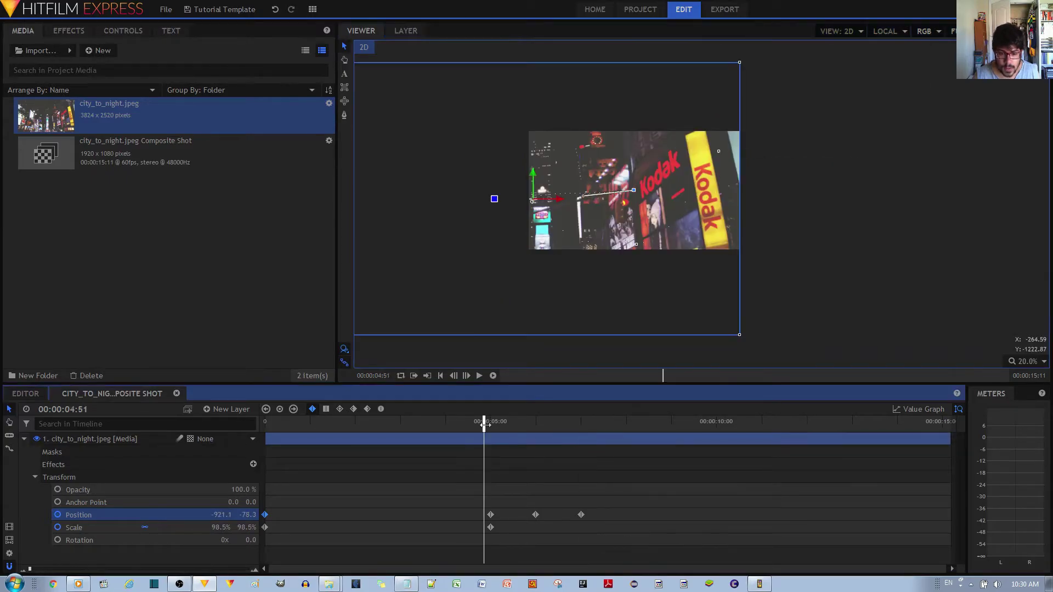
key("space")
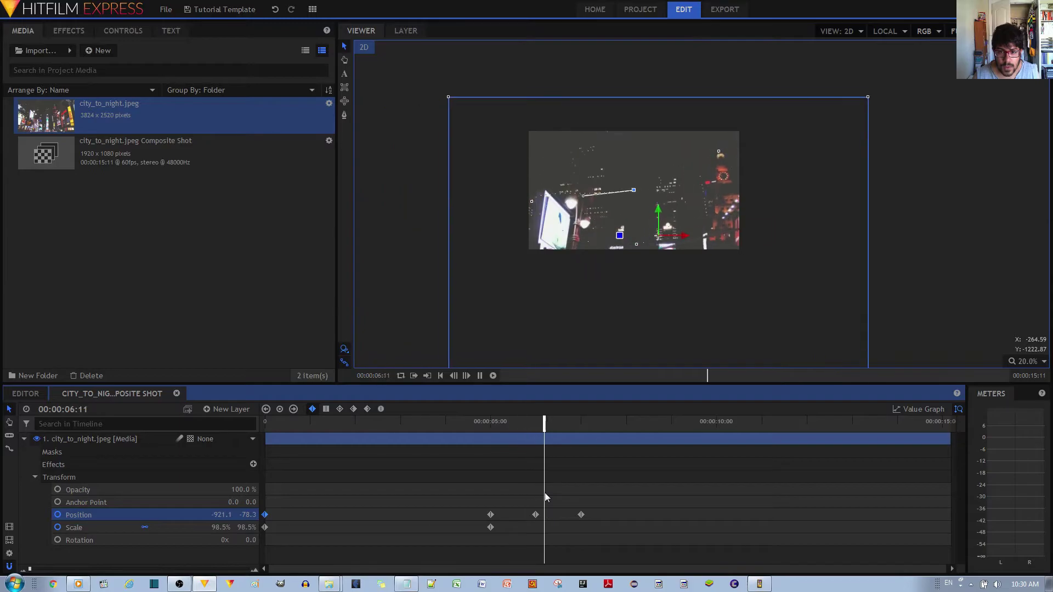
key("space")
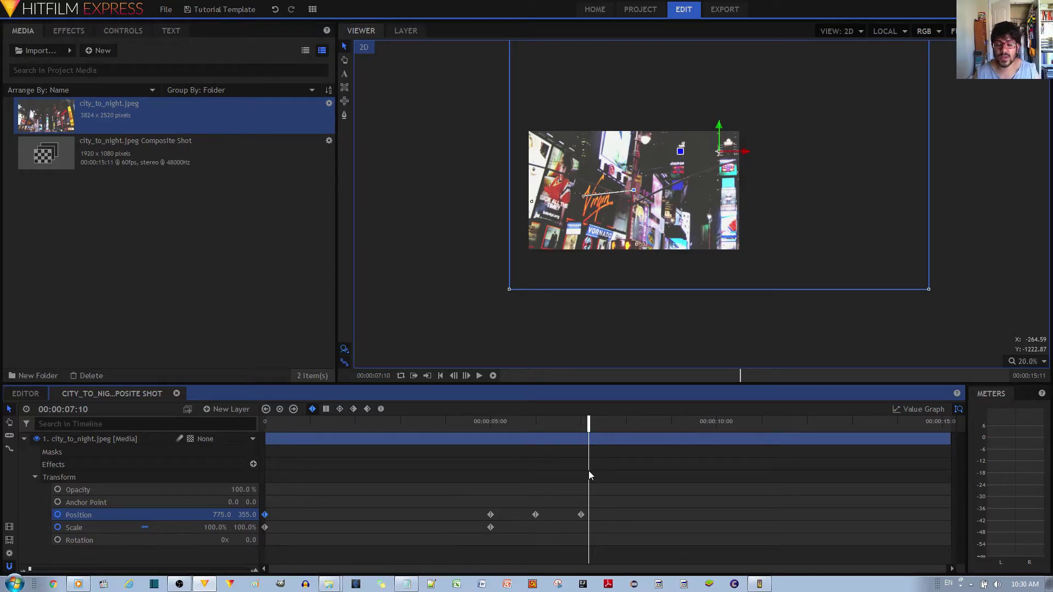
Step: Delete the Position keyframes at 6 and 7 seconds
left_click(534, 516)
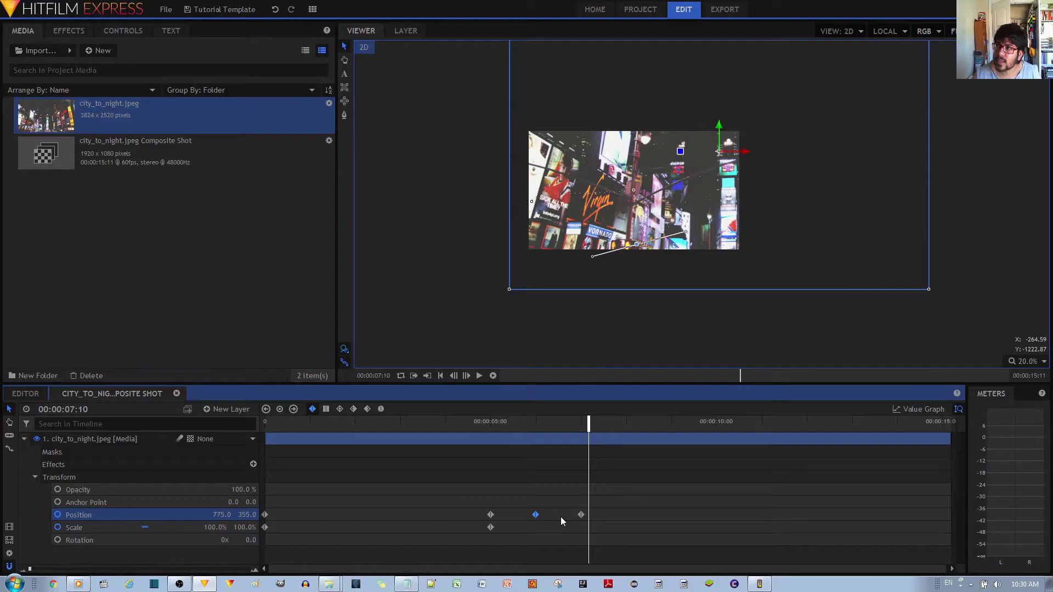
left_click_drag(600, 494, 524, 537)
key("Delete")
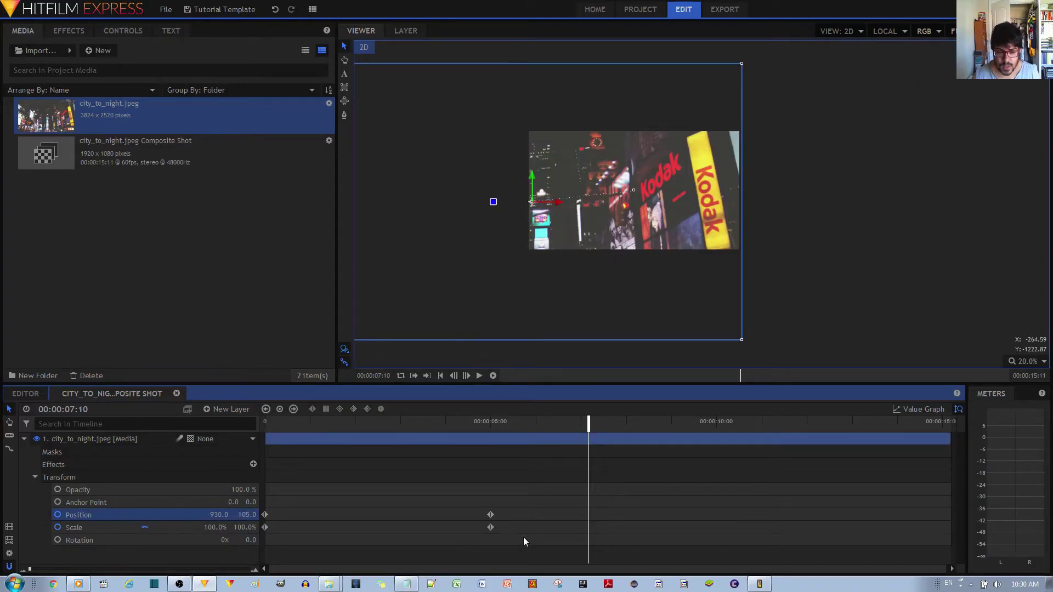
Step: Copy the frame-0 Position and Scale keyframes, paste them at 6 seconds, and play the zoom-out
left_click_drag(294, 507, 264, 540)
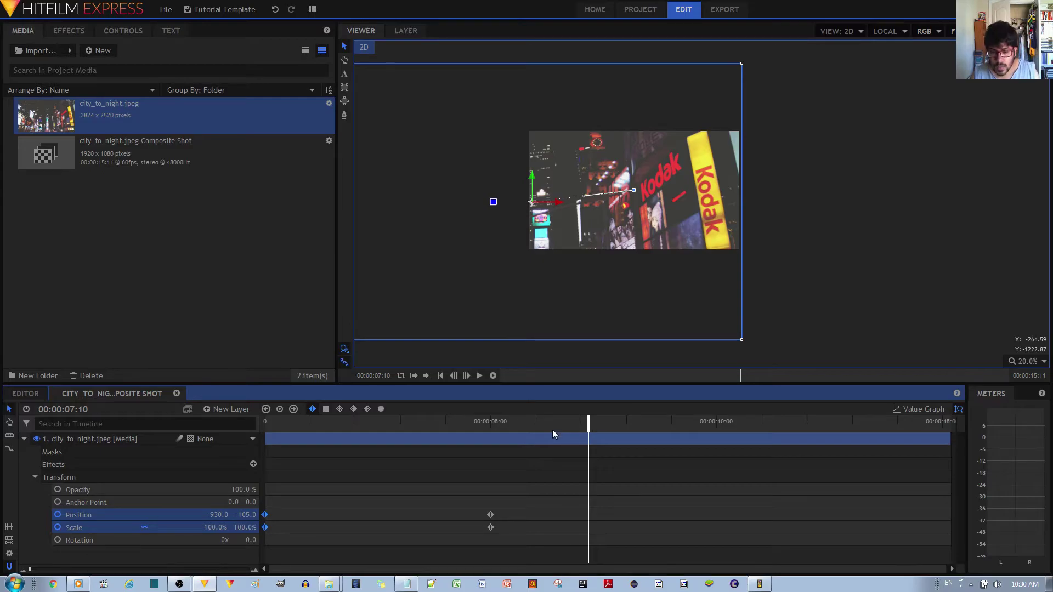
left_click_drag(586, 423, 266, 426)
key("ctrl+v")
key("space")
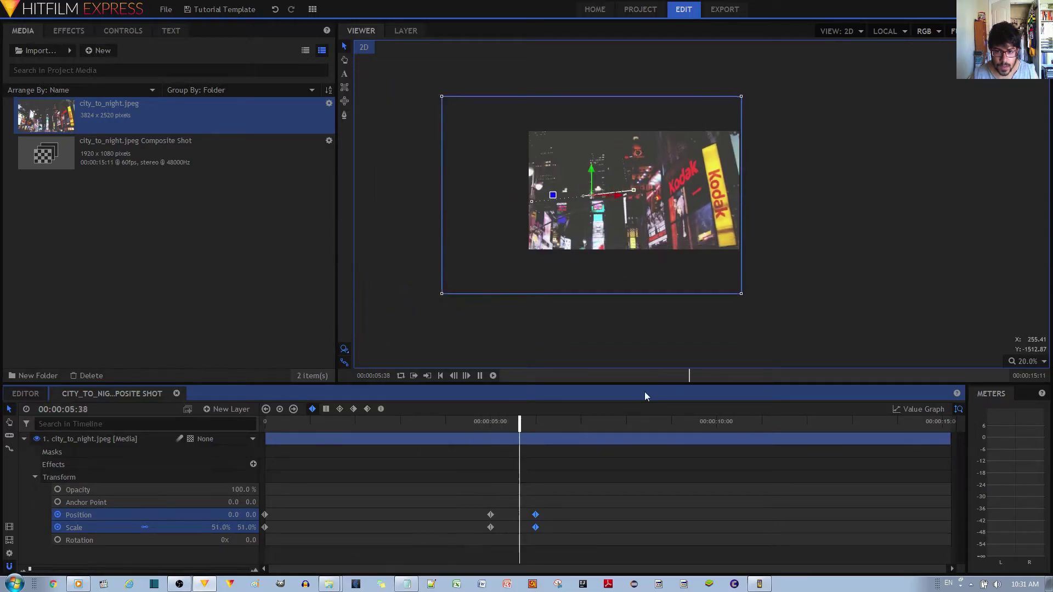
key("space")
Step: Move the Kodak zoom-in keyframes to about 4 s and the zoom-out ones to about 6.3 s, then play from 4 s
left_click_drag(500, 500, 448, 517)
mouse_move(551, 507)
left_mouse_down()
mouse_move(529, 541)
mouse_move(549, 518)
left_mouse_up()
left_click(535, 422)
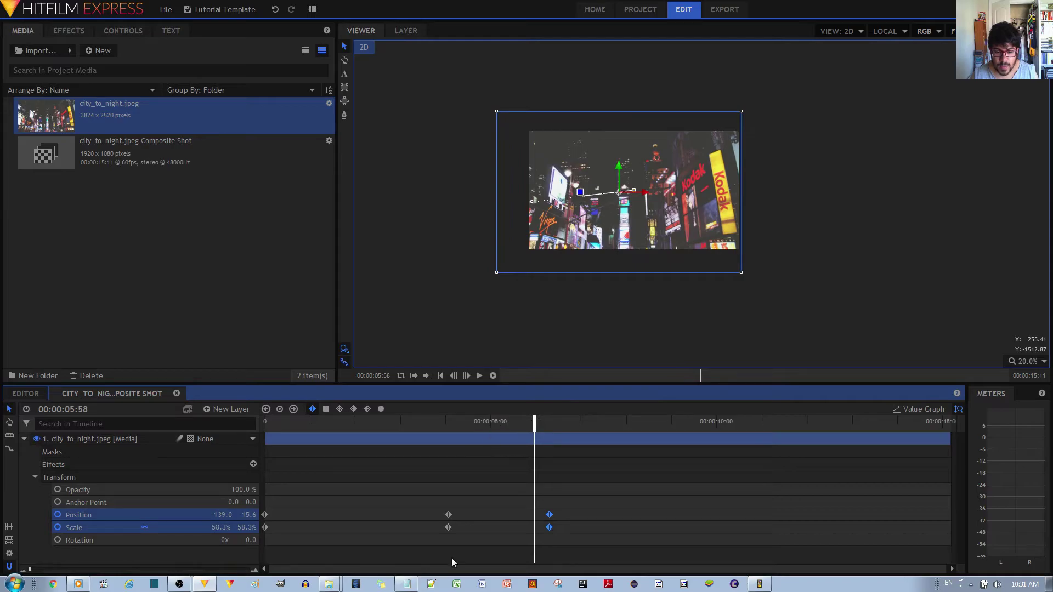
left_click_drag(534, 421, 446, 421)
key("space")
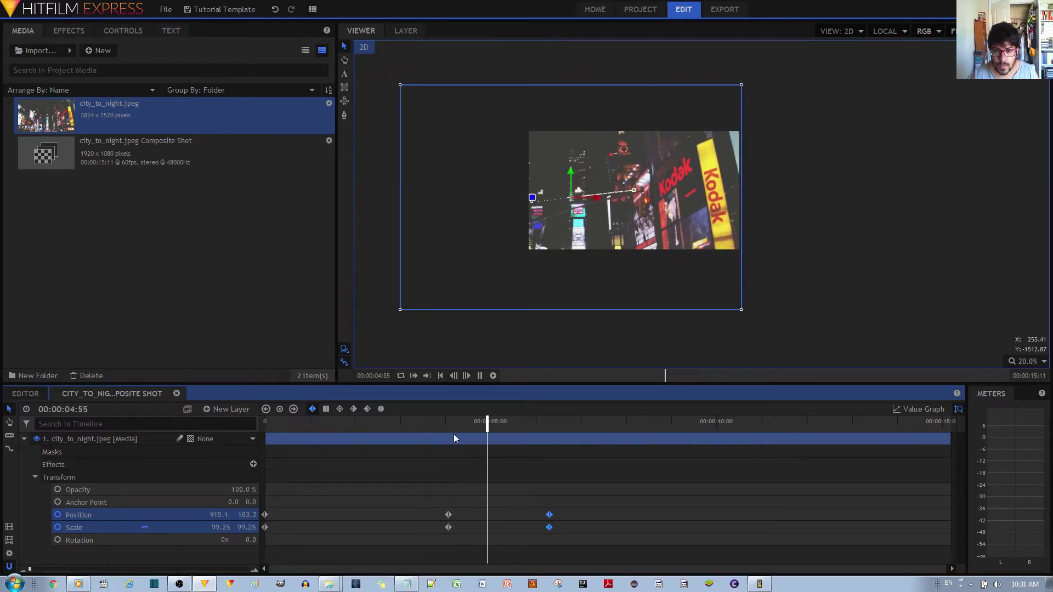
key("space")
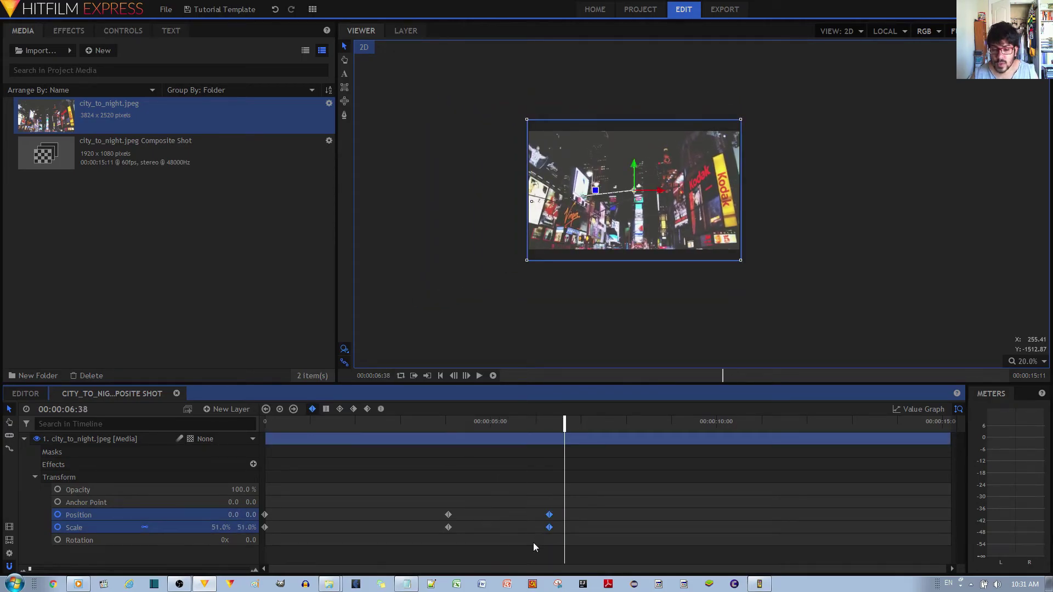
Step: Convert the zoom-out, starting and Kodak zoom keyframes to Smooth interpolation
left_click(340, 410)
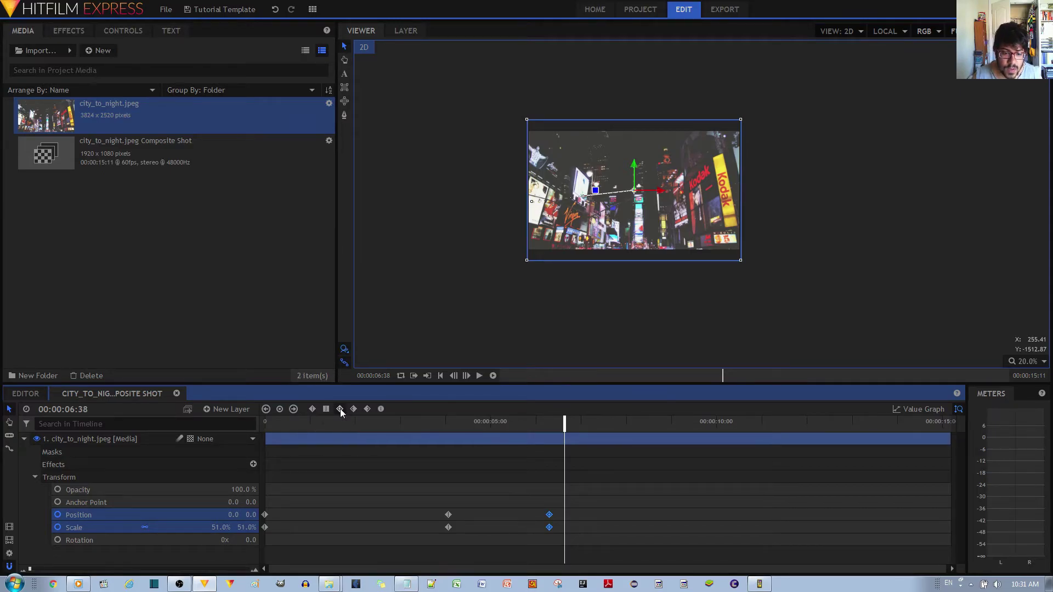
left_click(475, 486)
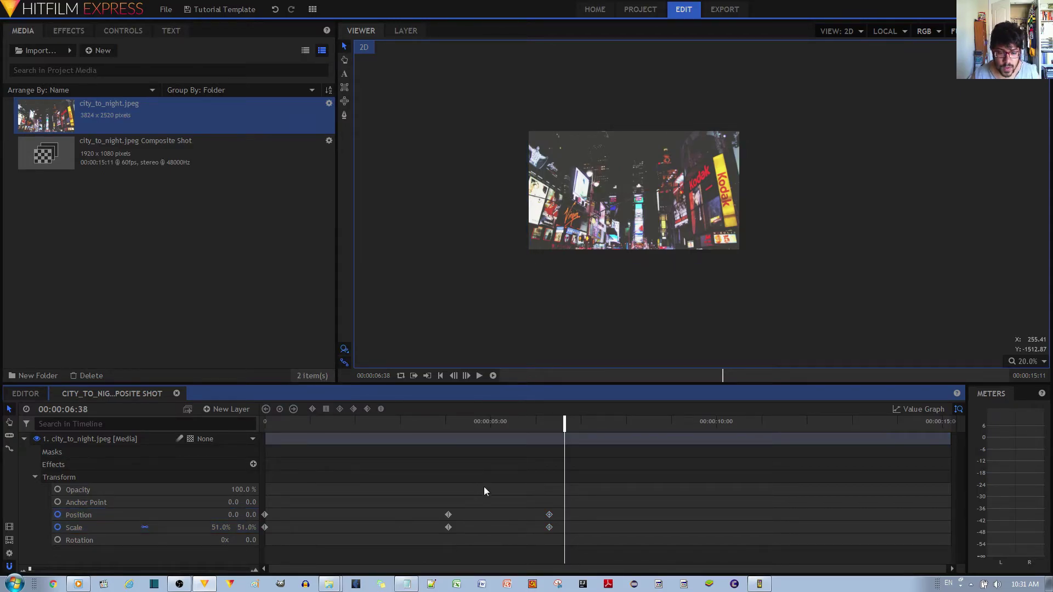
left_click_drag(484, 486, 252, 550)
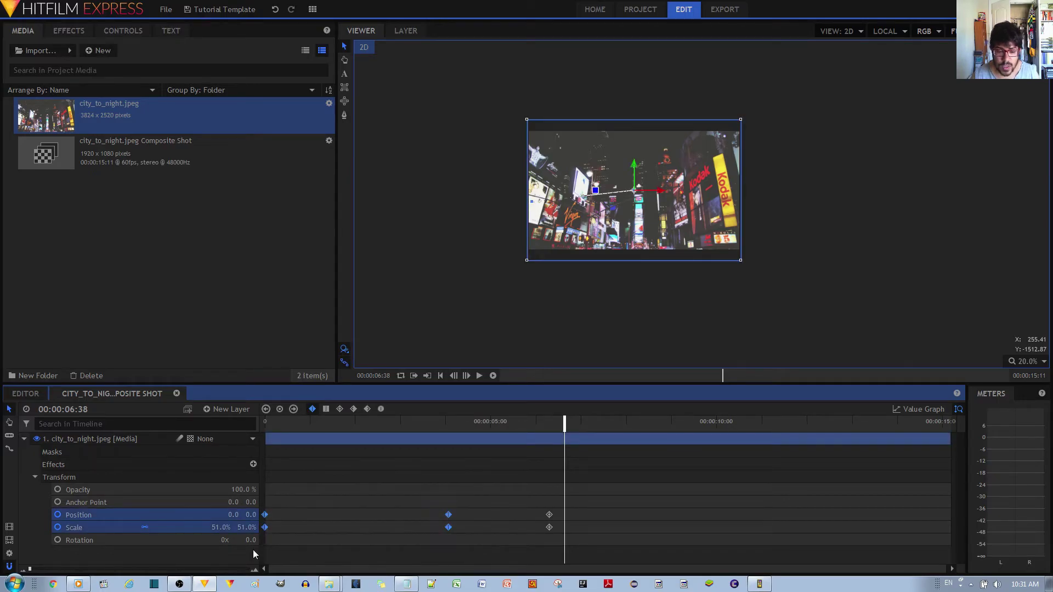
left_click(340, 411)
Step: Play the smoothed zoom from the start through the zoom out
left_click_drag(565, 446, 265, 445)
key("space")
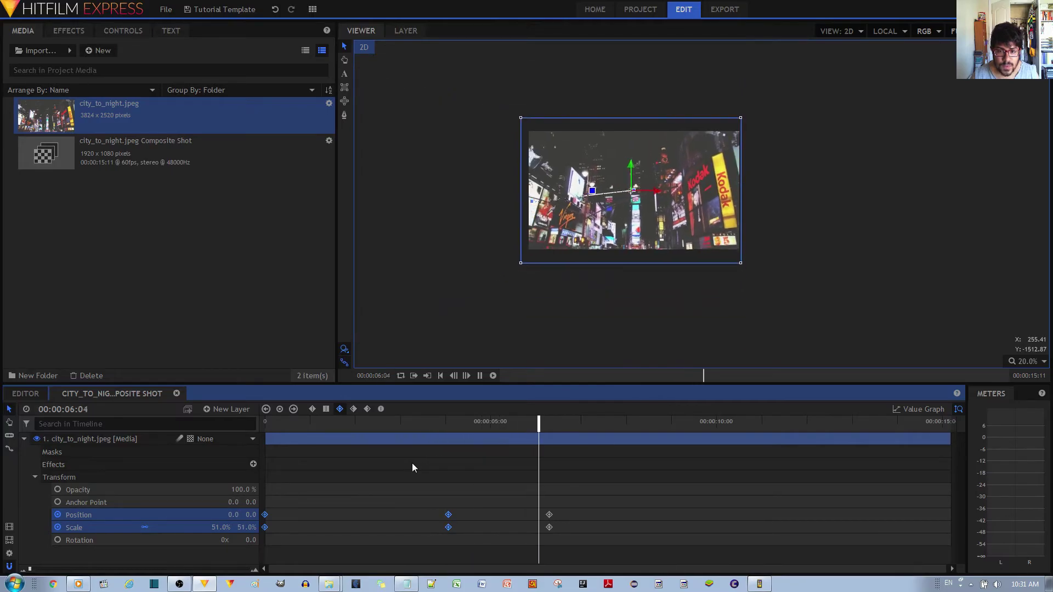
key("space")
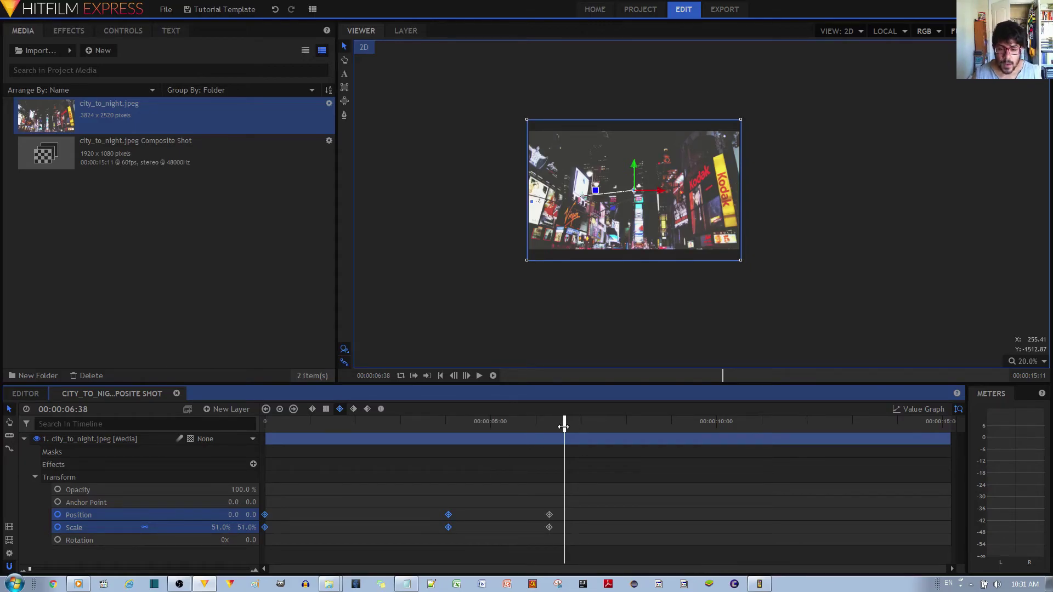
Step: Keyframe the layer's scale at 100% at 7:31
left_click_drag(565, 439, 604, 429)
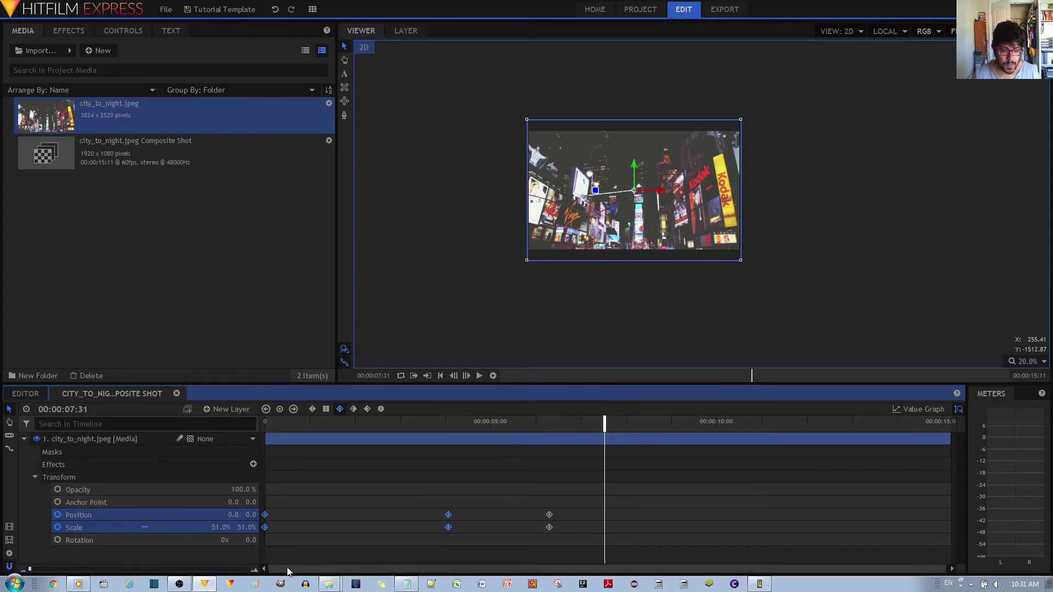
left_click(221, 527)
type("1")
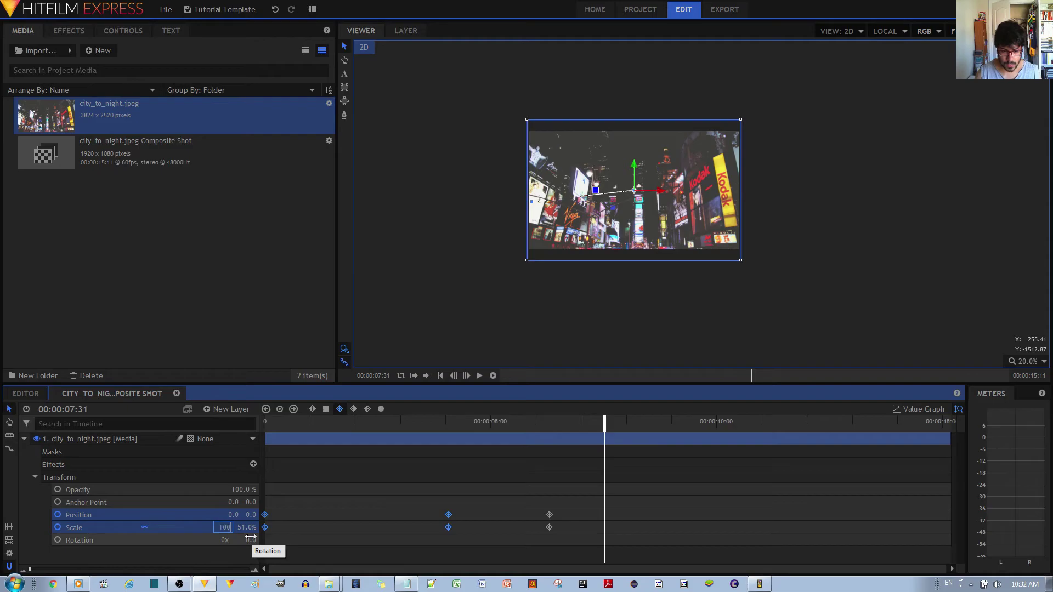
type("00")
key("Return")
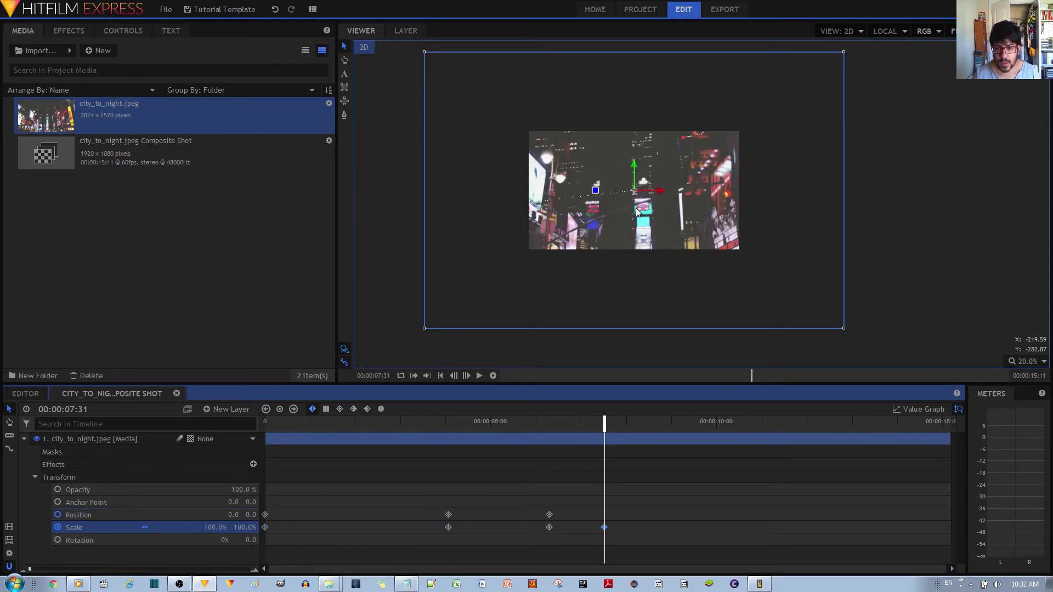
Step: Frame the Virgin sign at 930, 445, and shift the Kodak and zoom-out keyframes earlier
left_click_drag(657, 190, 747, 189)
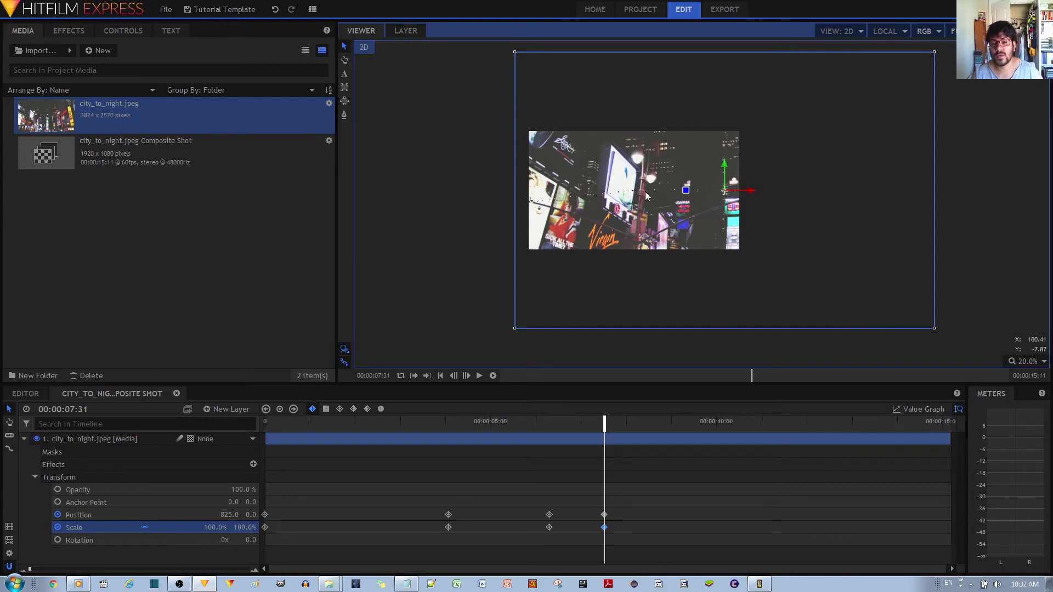
left_click_drag(725, 172, 761, 142)
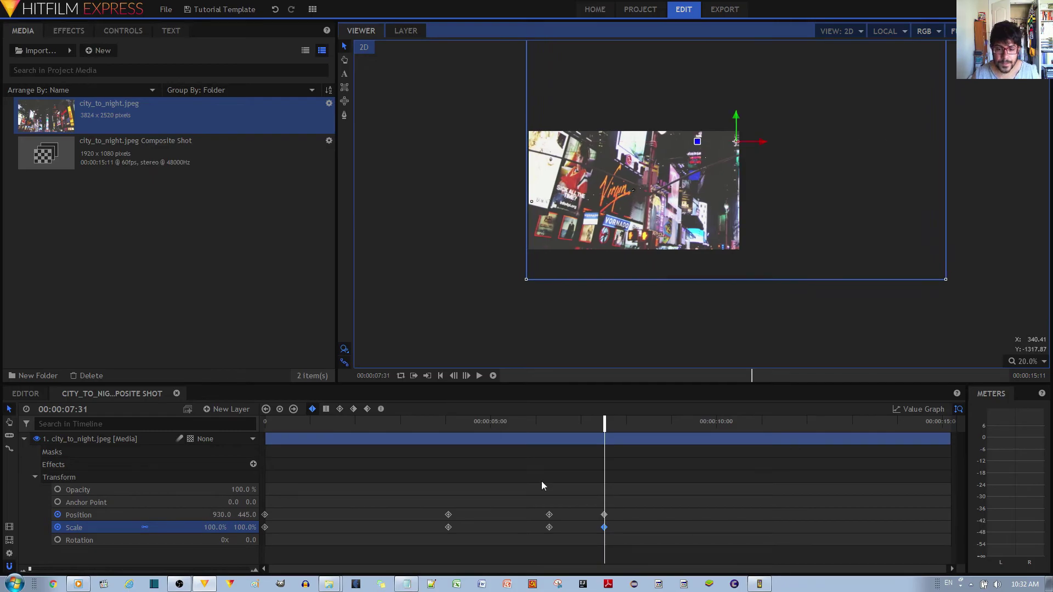
left_click_drag(467, 500, 444, 515)
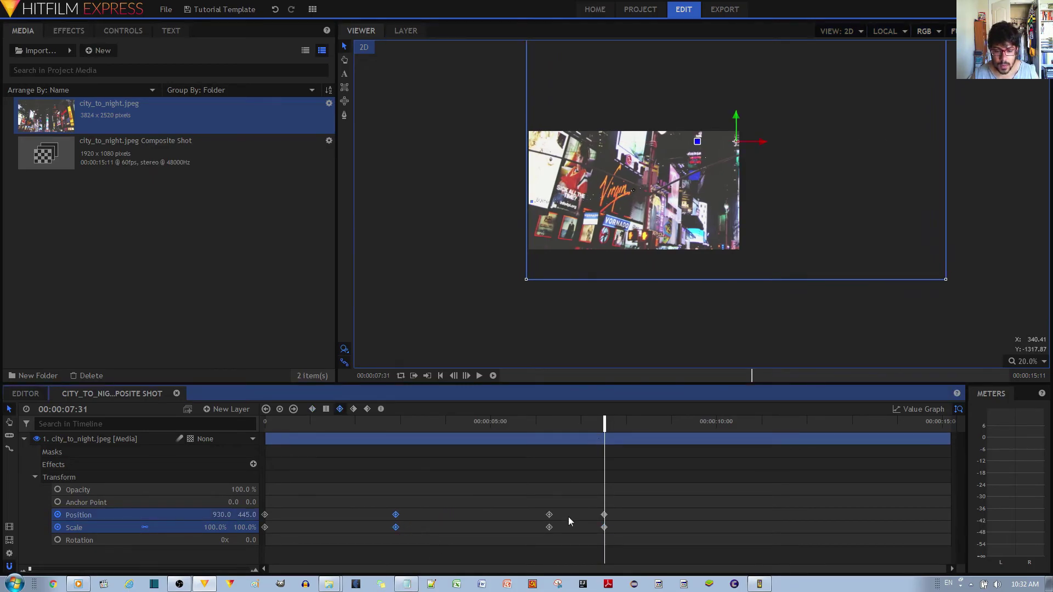
left_click_drag(563, 504, 505, 516)
Step: Return the playhead to the start of the timeline for playback
left_click_drag(604, 424, 265, 424)
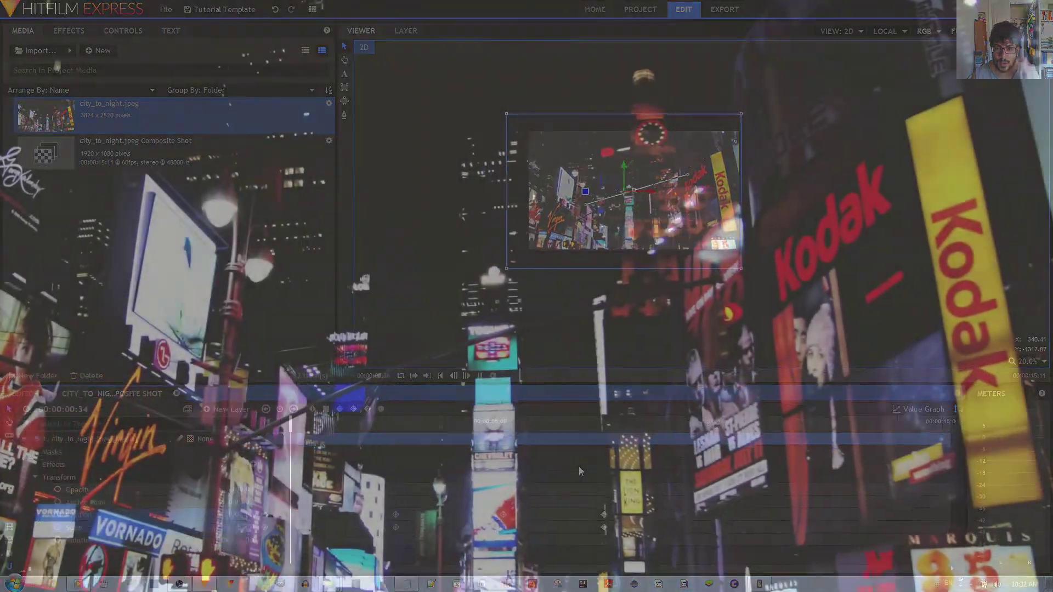